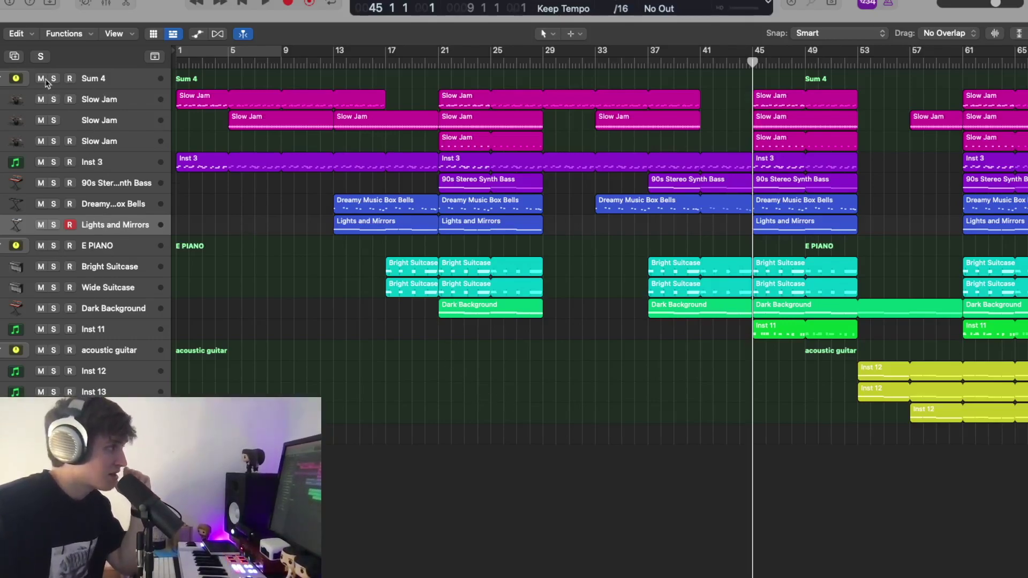
# Solo the Sum 4 stack and its three Slow Jam drum tracks in one sweep
pyautogui.moveTo(54, 79); pyautogui.dragTo(54, 141)
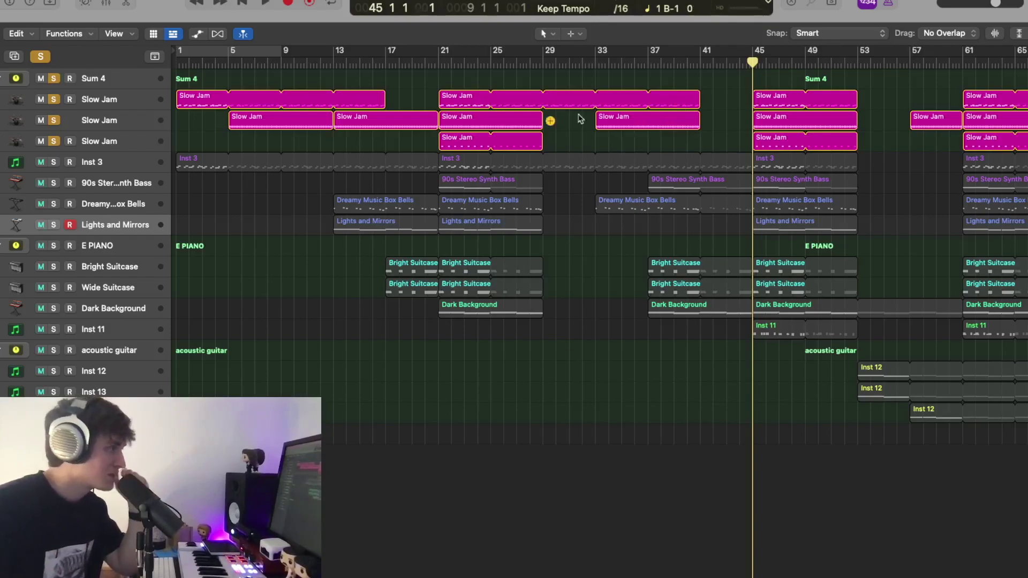
pyautogui.click(133, 101)
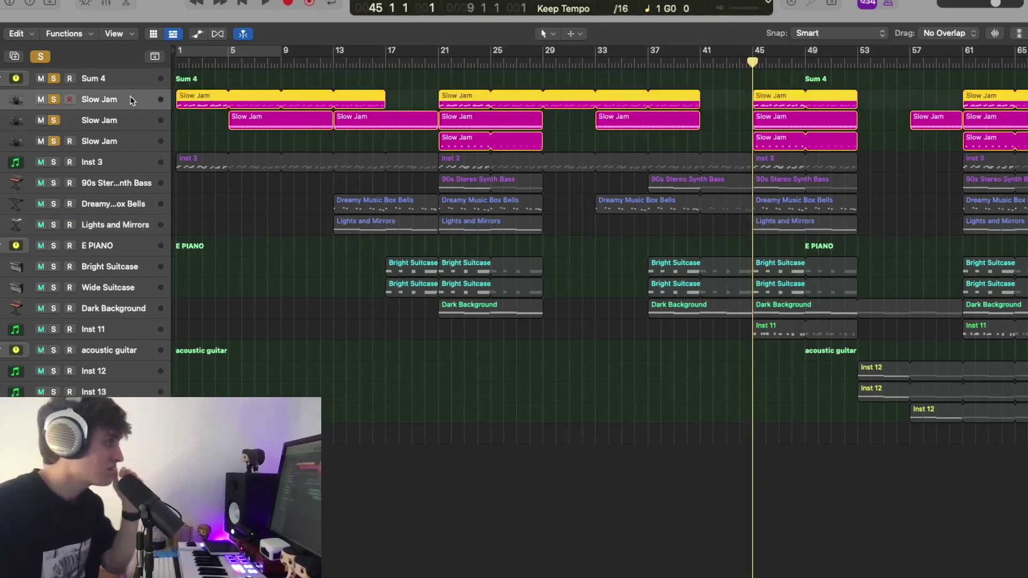
pyautogui.press('x')
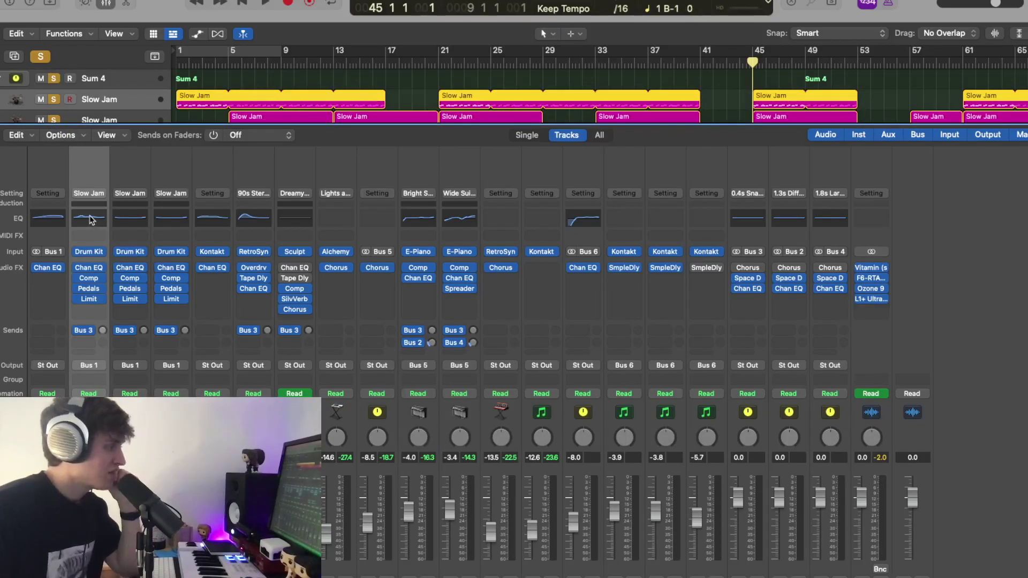
pyautogui.click(106, 4)
pyautogui.click(127, 81)
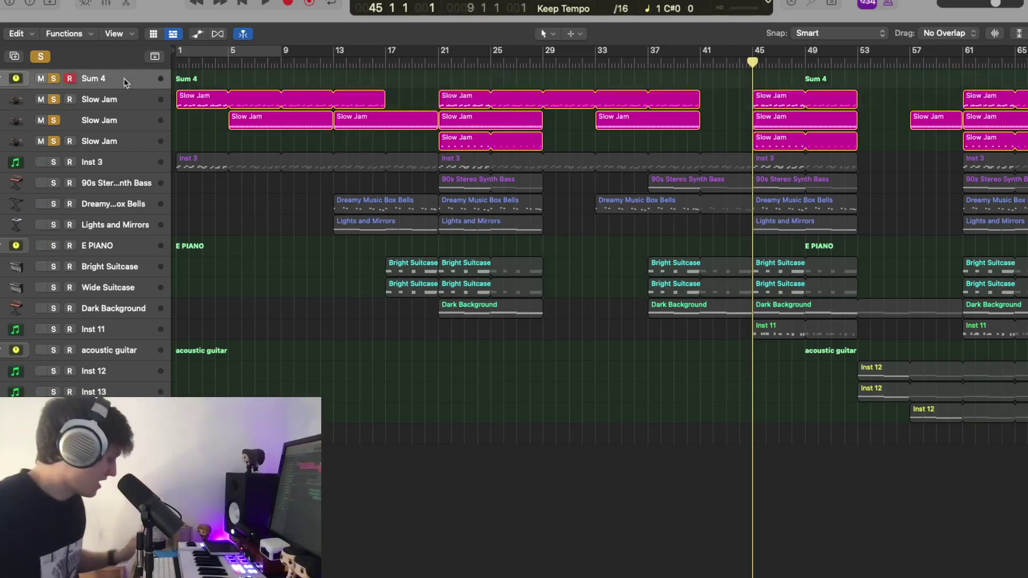
pyautogui.press('x')
pyautogui.click(44, 220)
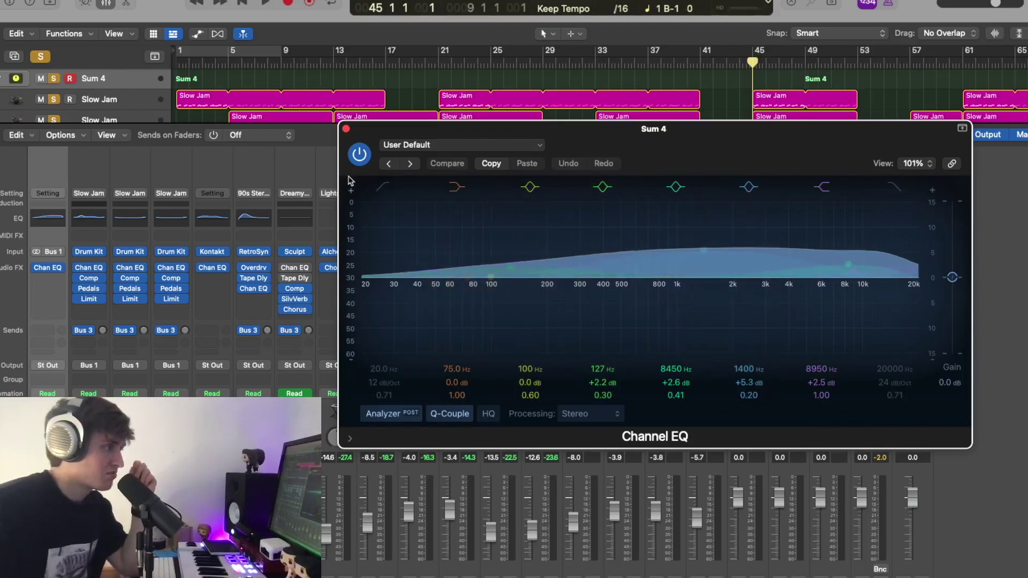
pyautogui.click(346, 129)
pyautogui.click(111, 4)
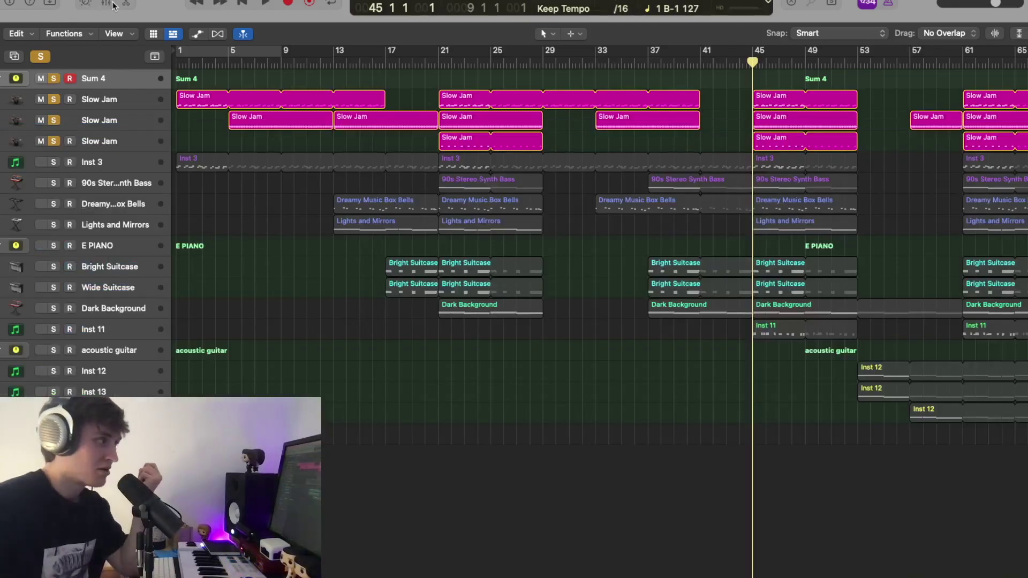
# Select the top Slow Jam track and play the drums briefly from bar 21
pyautogui.click(89, 104)
pyautogui.click(439, 62)
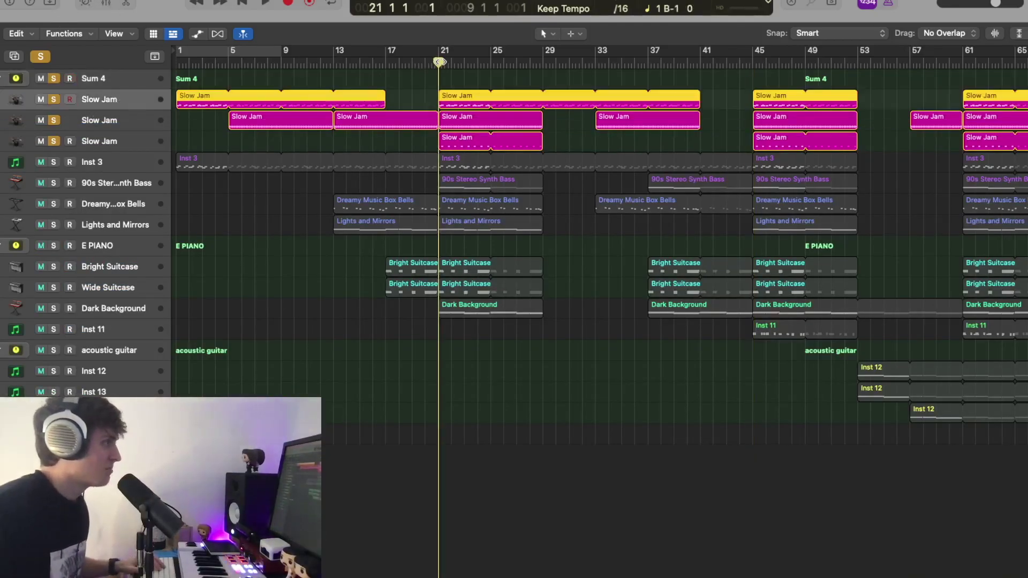
pyautogui.press('space')
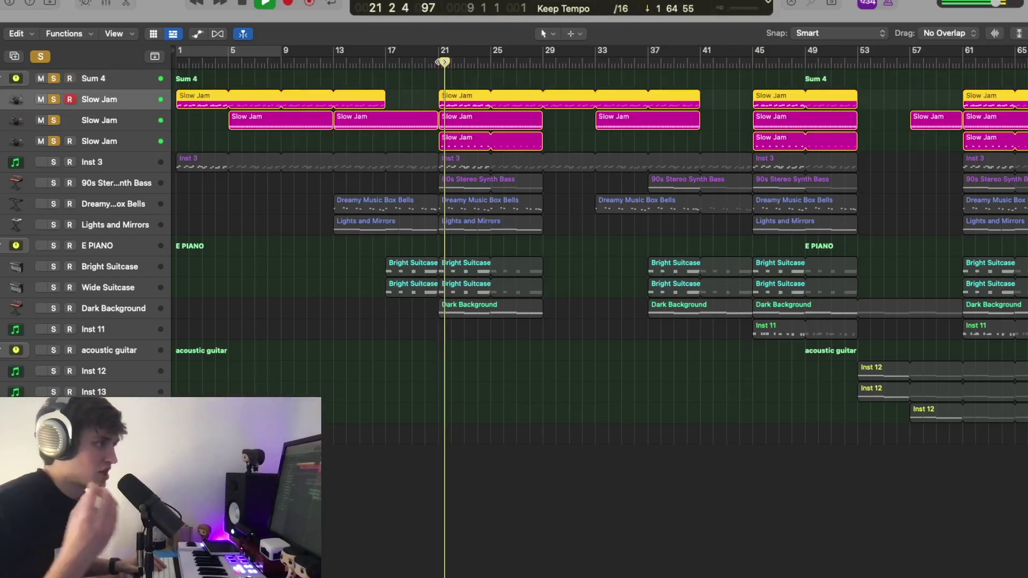
pyautogui.press('space')
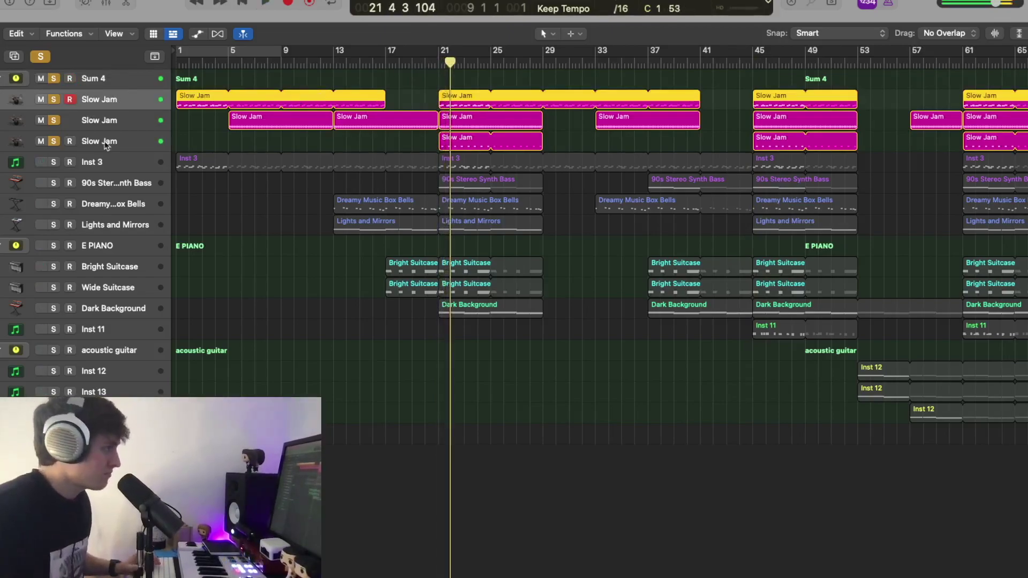
# Take the lower Slow Jam tracks out of the solo and play the reduced drums from bar 21
pyautogui.click(106, 144)
pyautogui.click(56, 140)
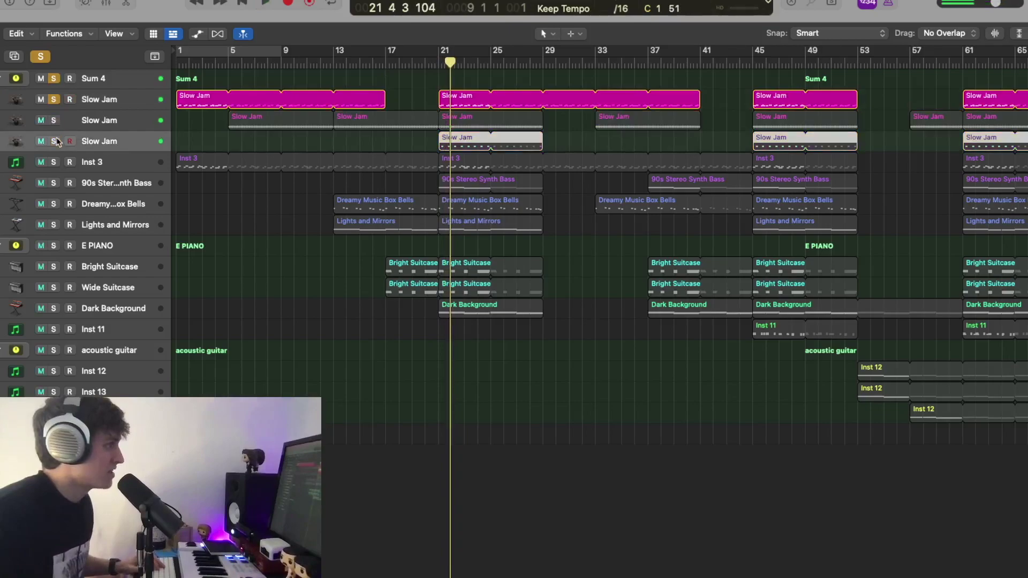
pyautogui.click(433, 65)
pyautogui.press('space')
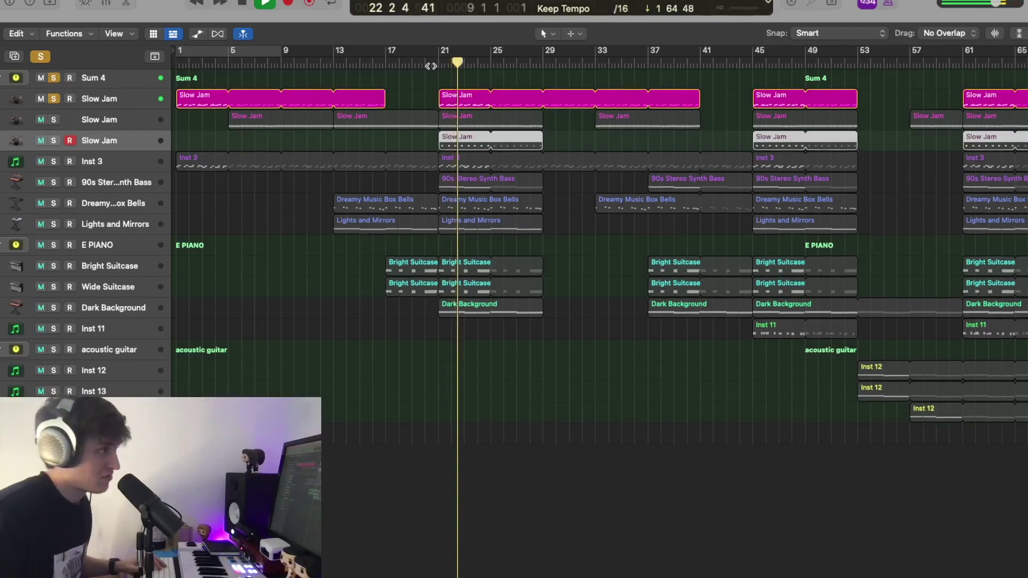
pyautogui.press('space')
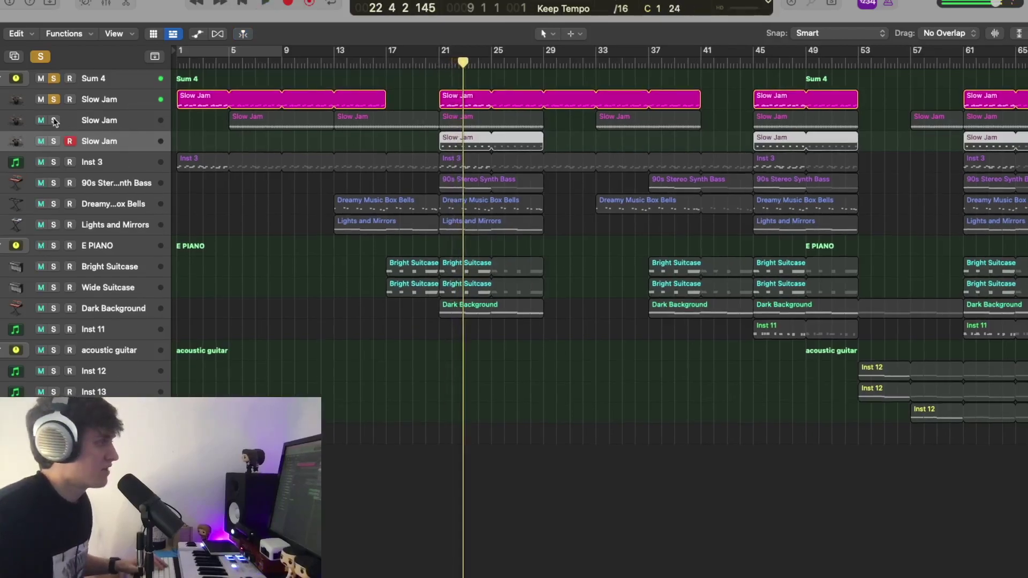
# Re-solo the second Slow Jam track, replay from bar 21, then open the bar-21 region's Drummer settings
pyautogui.click(54, 120)
pyautogui.click(439, 62)
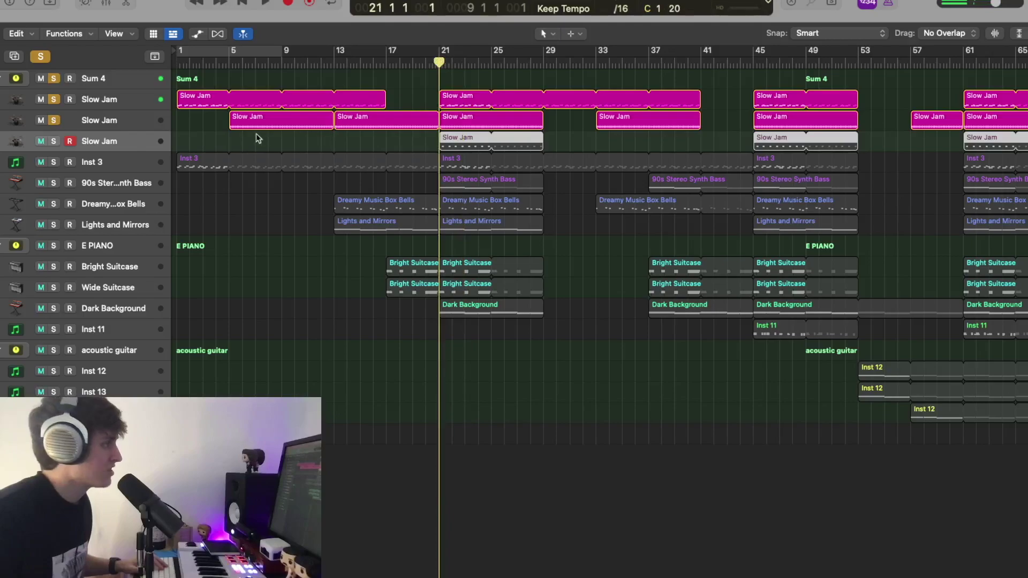
pyautogui.press('space')
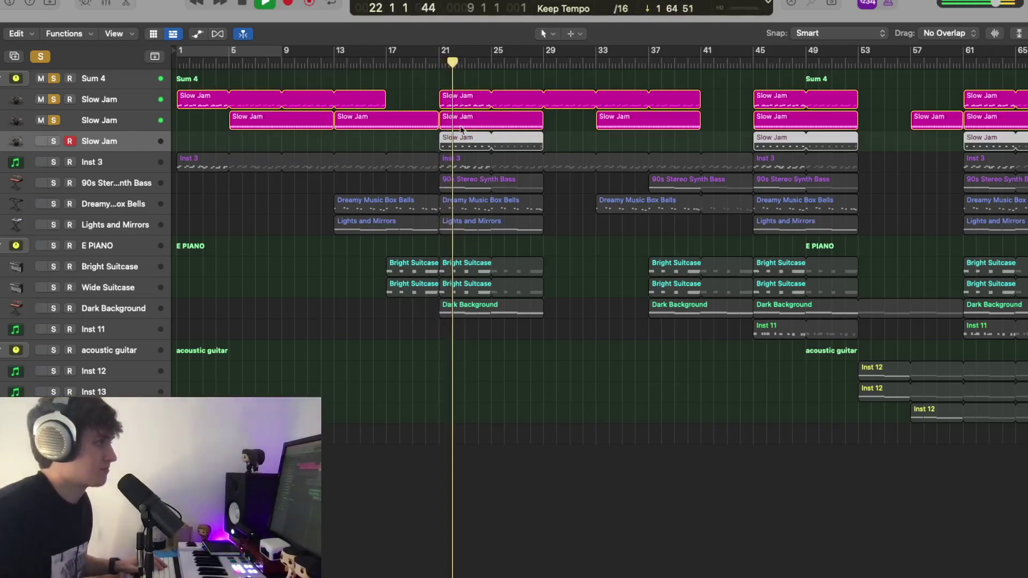
pyautogui.press('space')
pyautogui.doubleClick(470, 123)
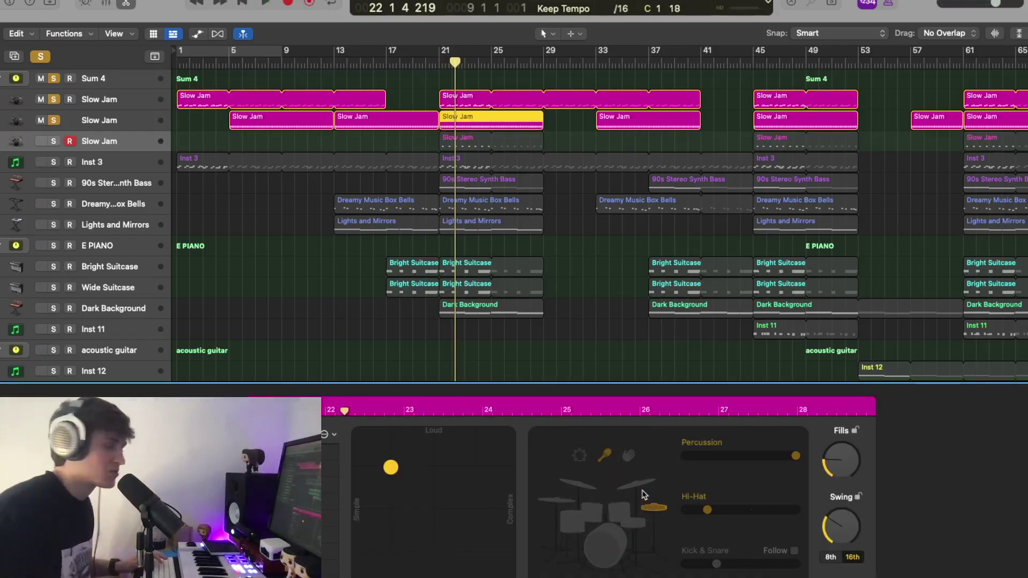
pyautogui.click(2, 57)
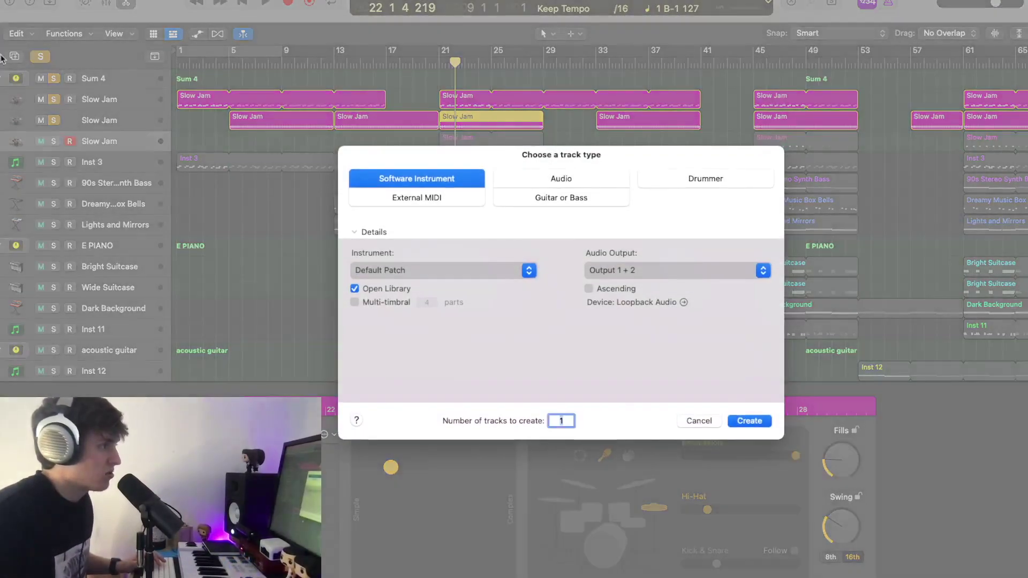
pyautogui.click(704, 182)
pyautogui.click(701, 423)
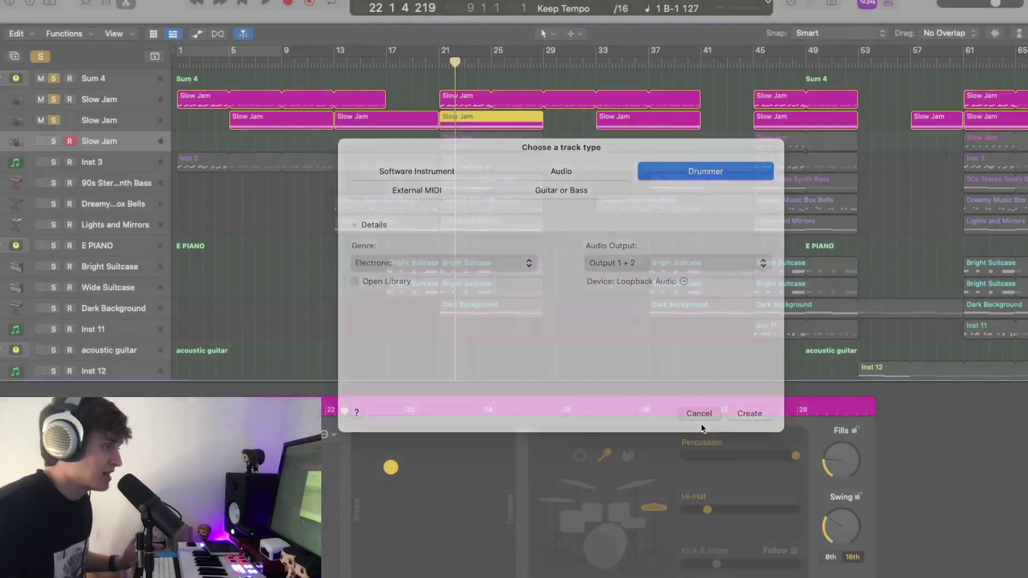
pyautogui.click(445, 62)
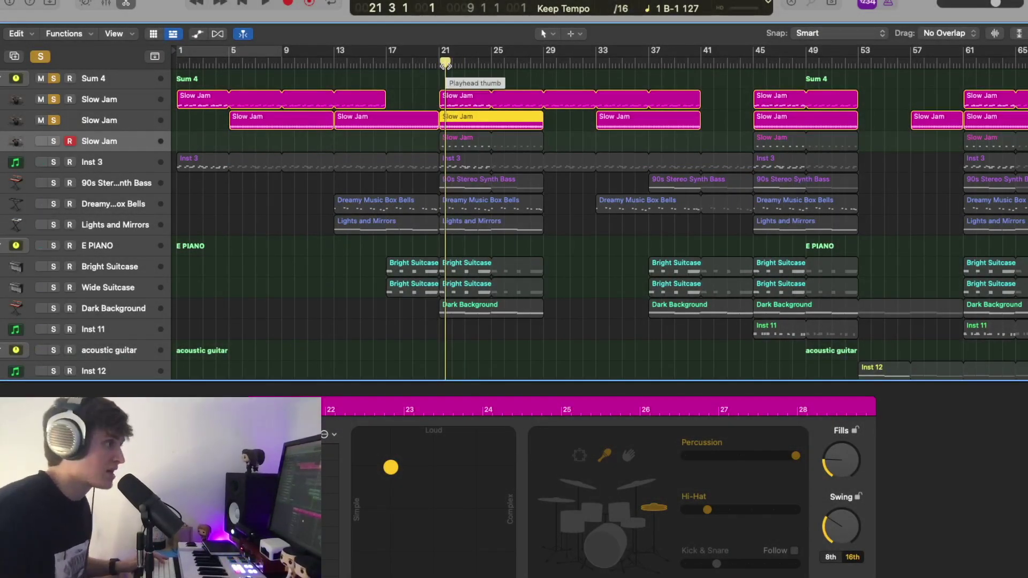
pyautogui.moveTo(446, 64); pyautogui.dragTo(439, 63)
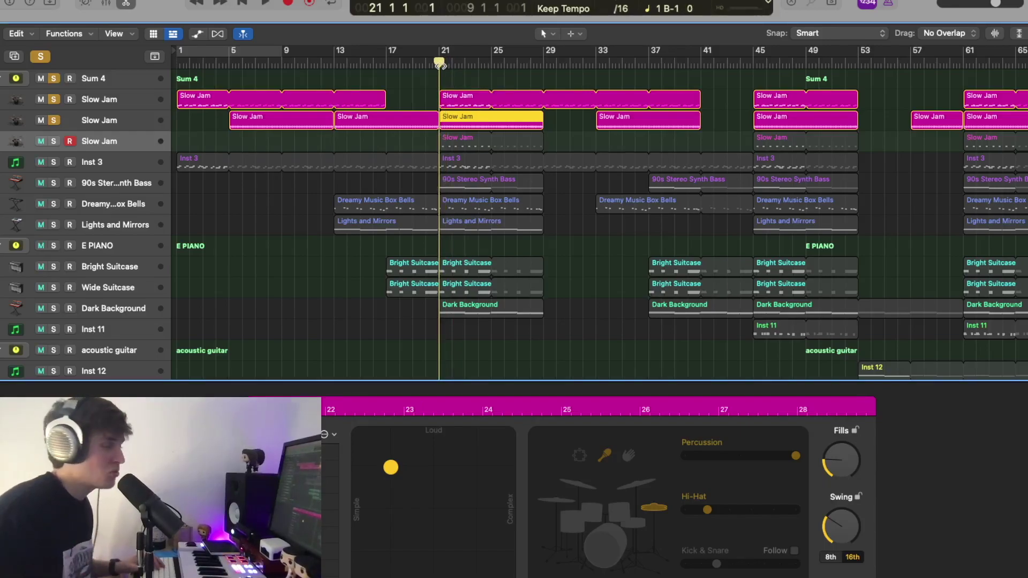
pyautogui.press('space')
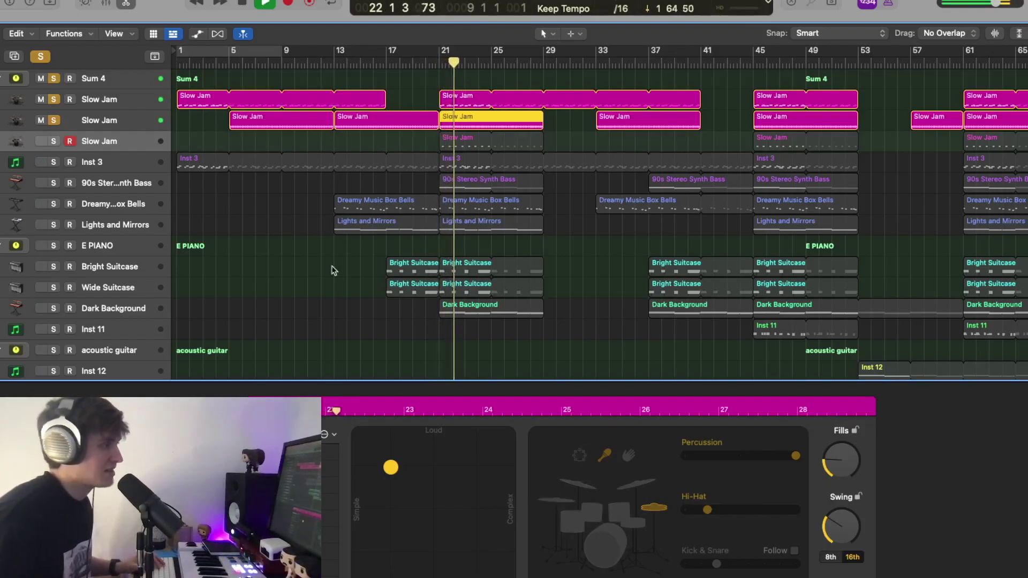
pyautogui.press('space')
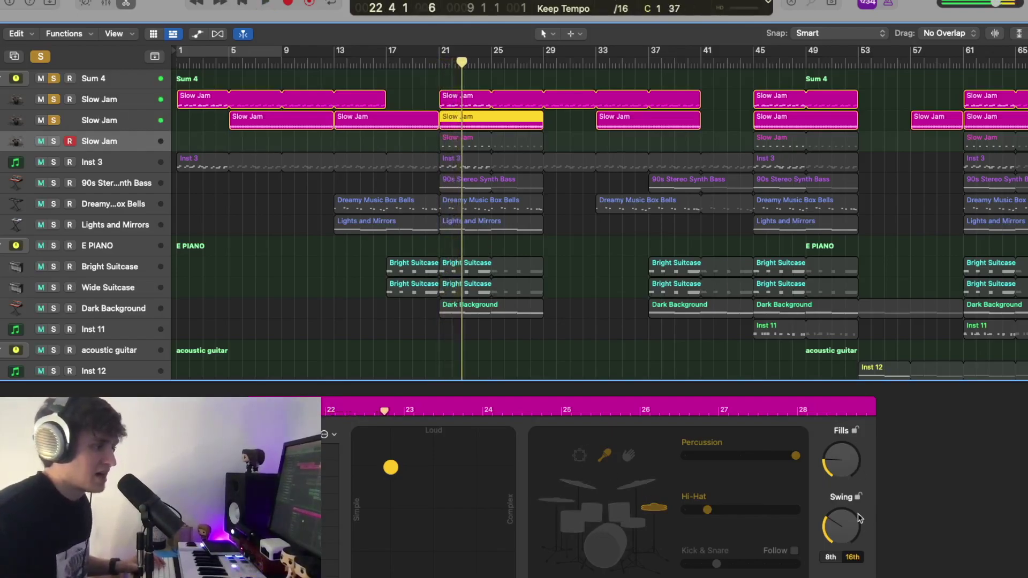
pyautogui.click(541, 62)
pyautogui.press('space')
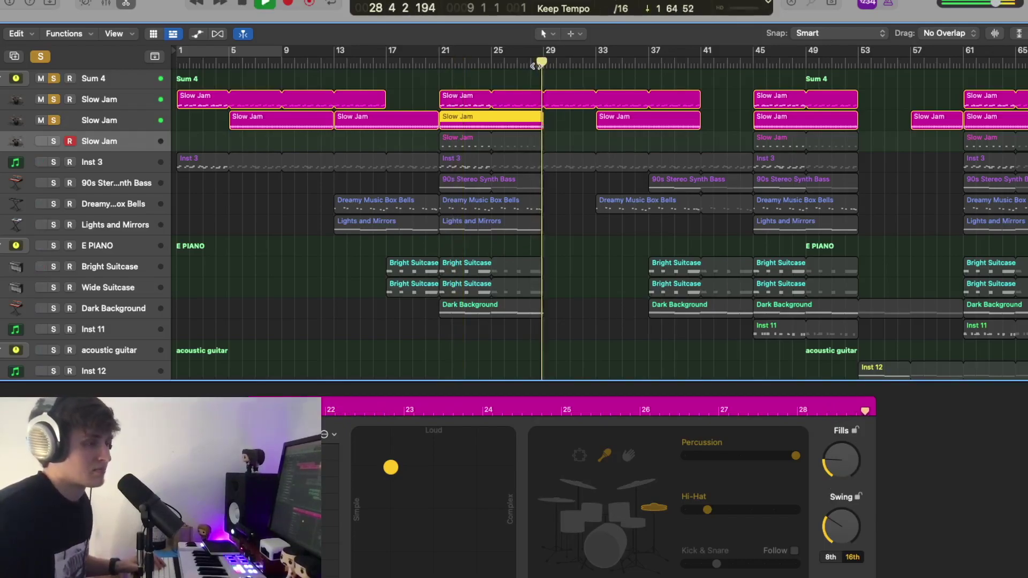
pyautogui.press('space')
pyautogui.click(438, 62)
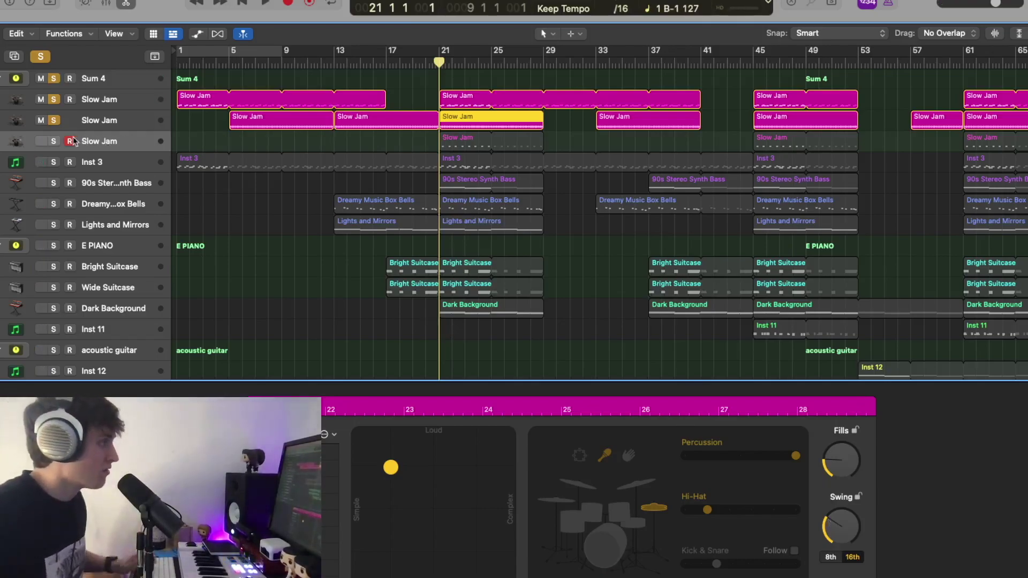
pyautogui.click(56, 143)
# Toggle the second Slow Jam track's solo, play the drums from bar 21, then select Inst 3
pyautogui.scroll(-1, 41, 161)
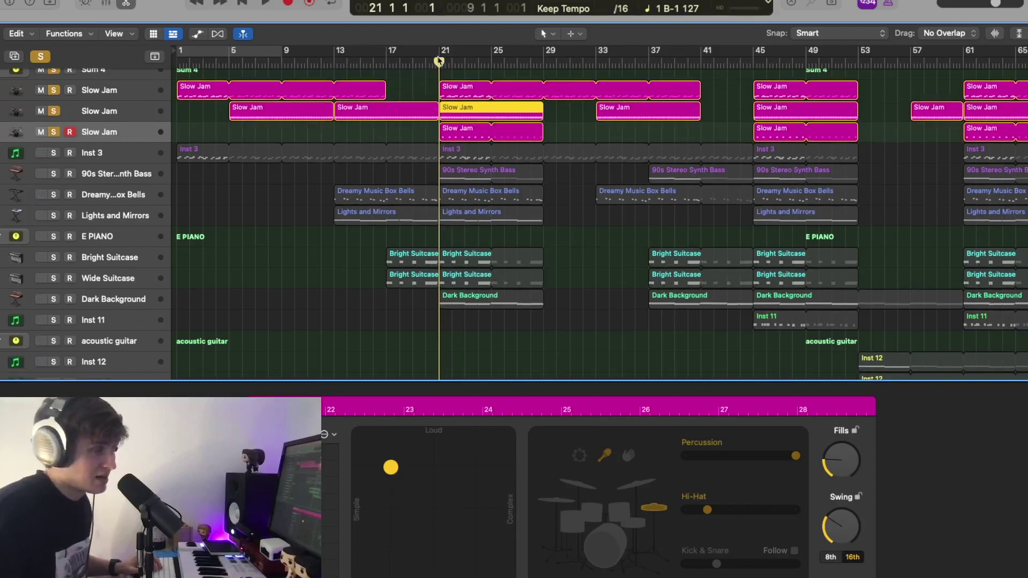
pyautogui.click(53, 112)
pyautogui.click(53, 112)
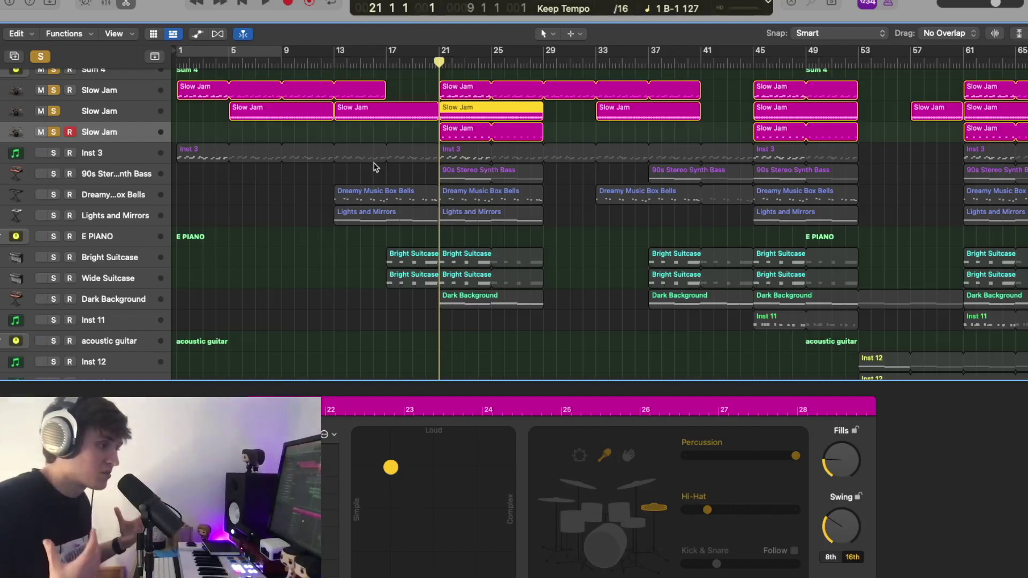
pyautogui.press('space')
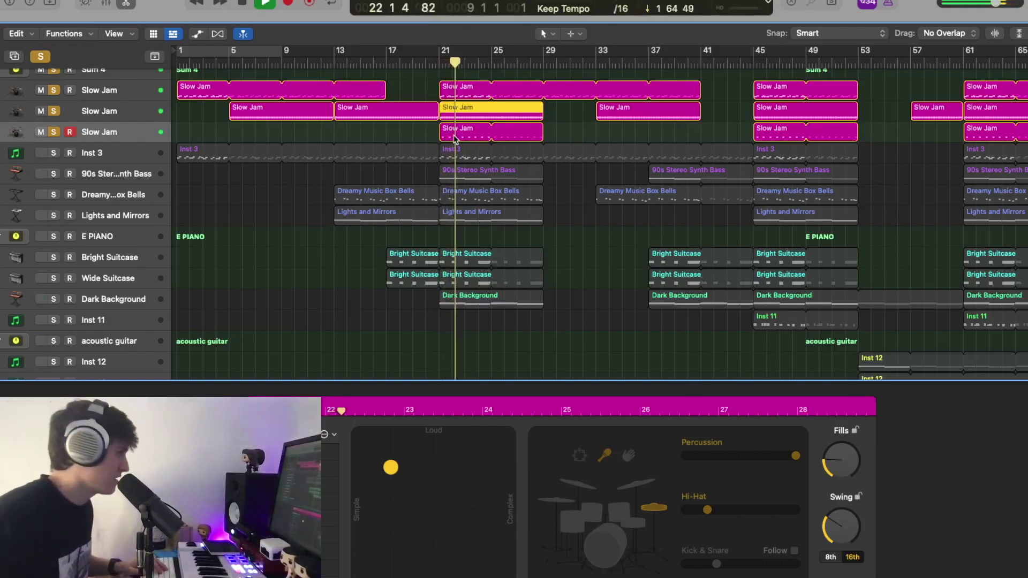
pyautogui.press('space')
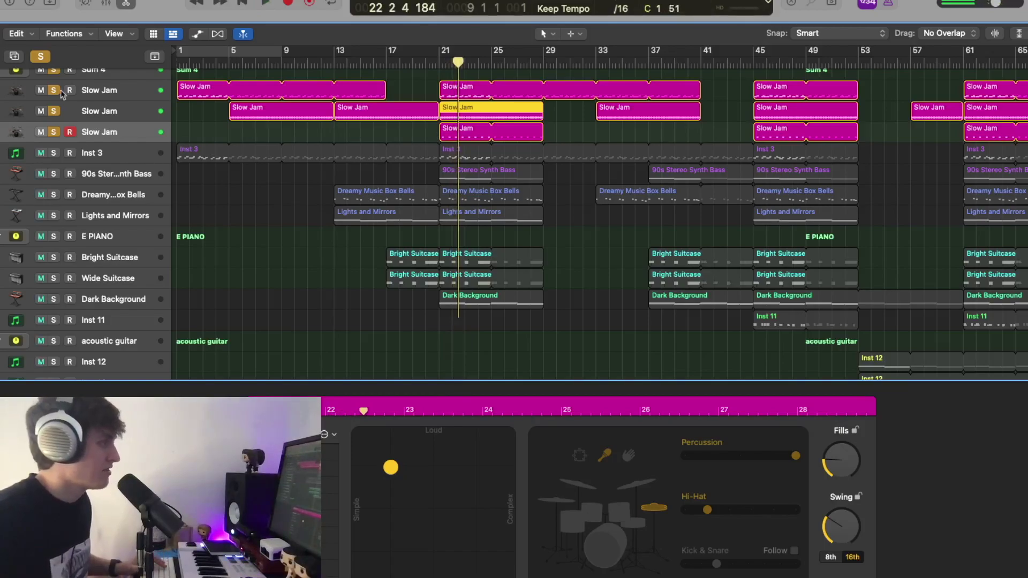
pyautogui.click(96, 153)
# Solo Inst 3, then briefly show and hide the Library
pyautogui.click(53, 153)
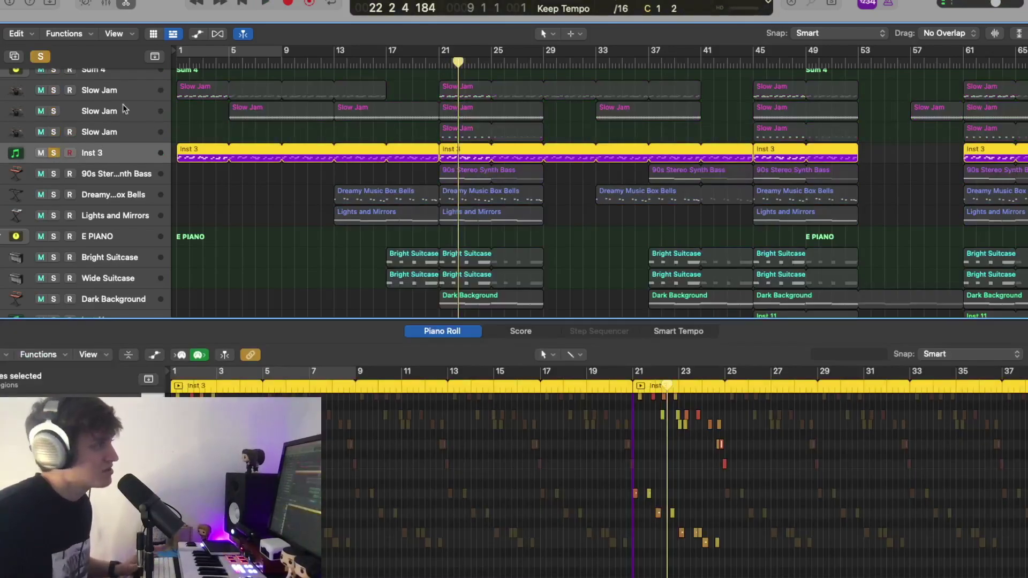
pyautogui.click(11, 4)
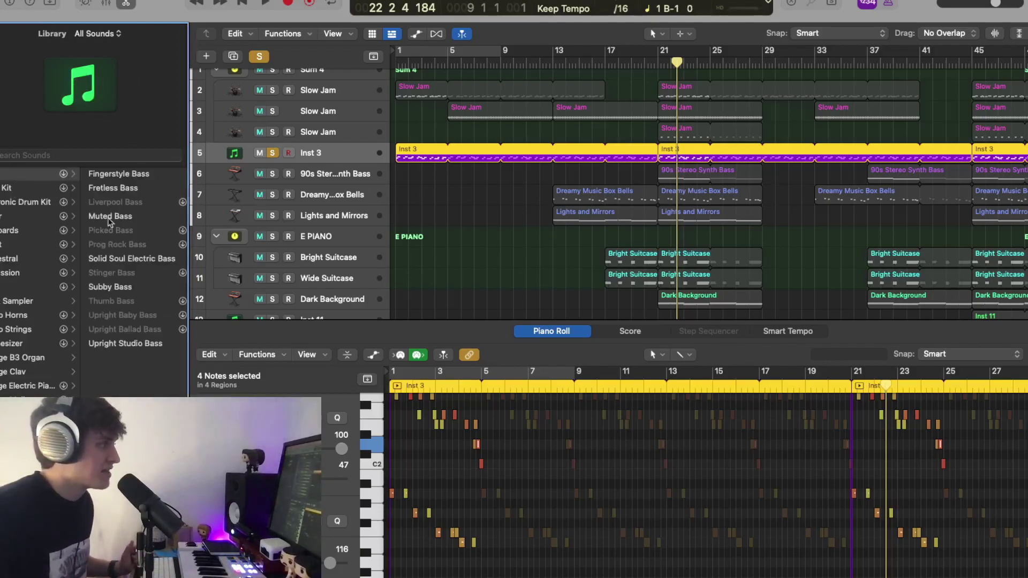
pyautogui.press('y')
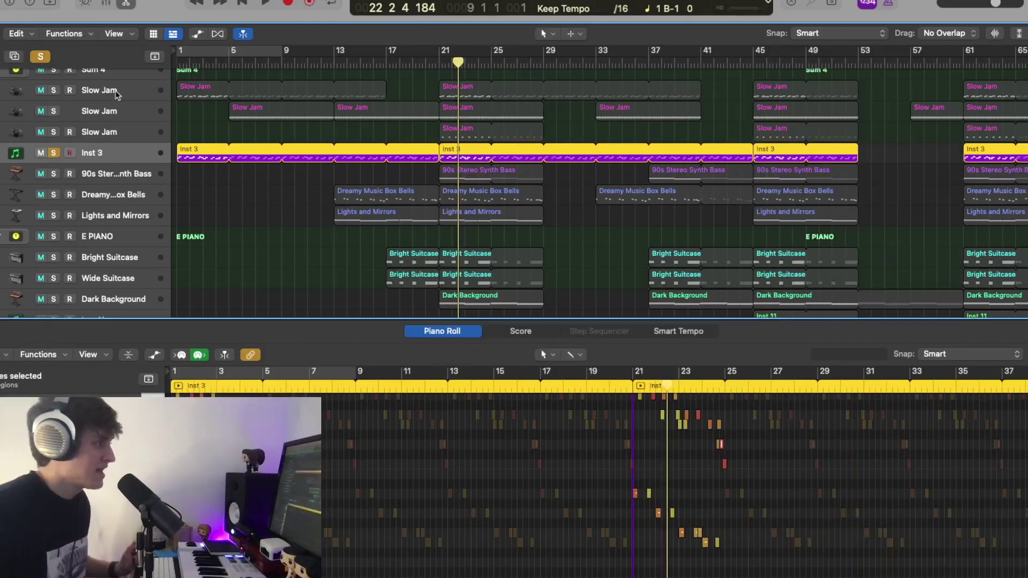
# View Inst 3's Kontakt Scarbee Rickenbacker Bass from the Mixer, then close it and the Mixer
pyautogui.press('x')
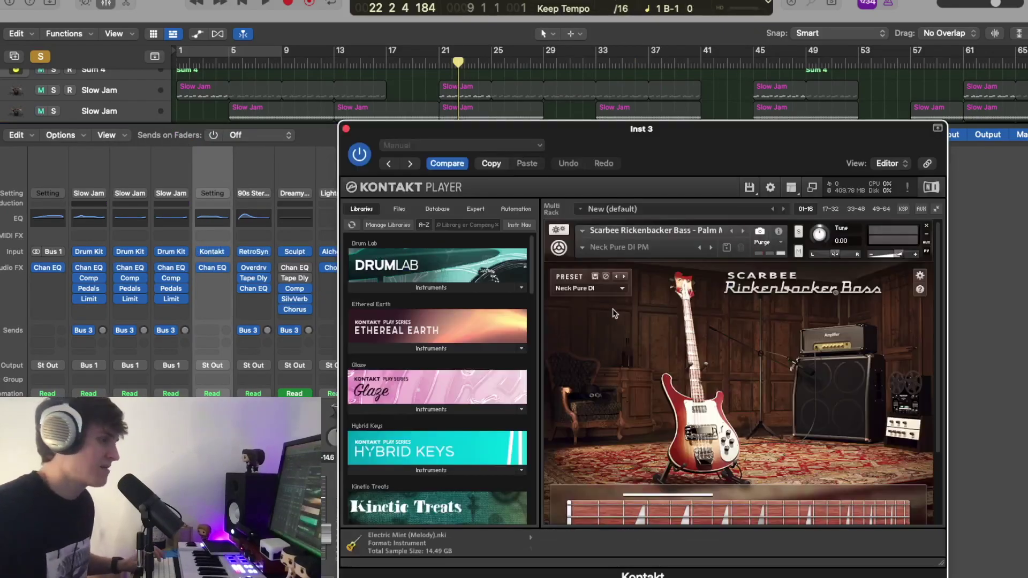
pyautogui.moveTo(703, 123); pyautogui.dragTo(631, 37)
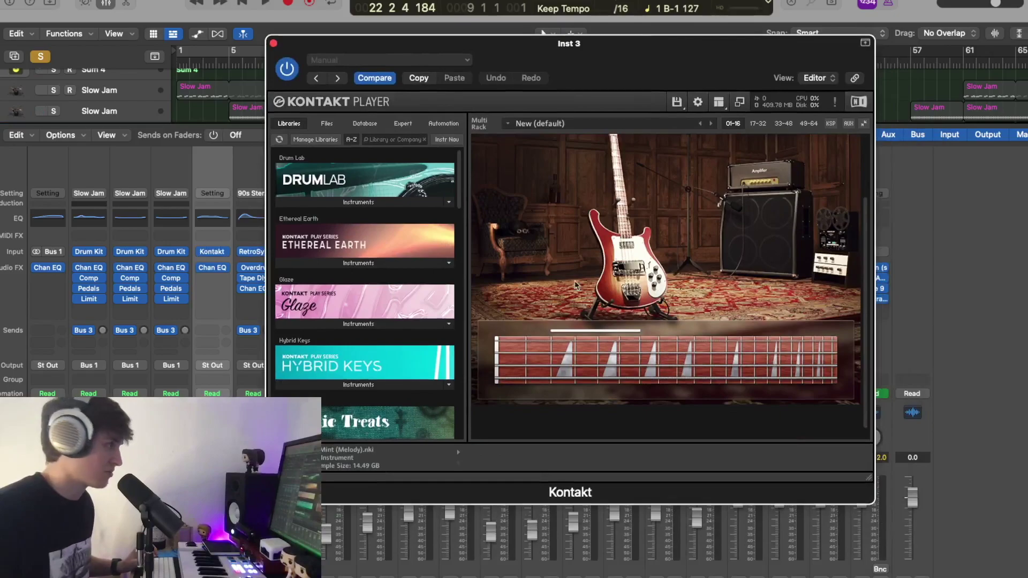
pyautogui.click(274, 43)
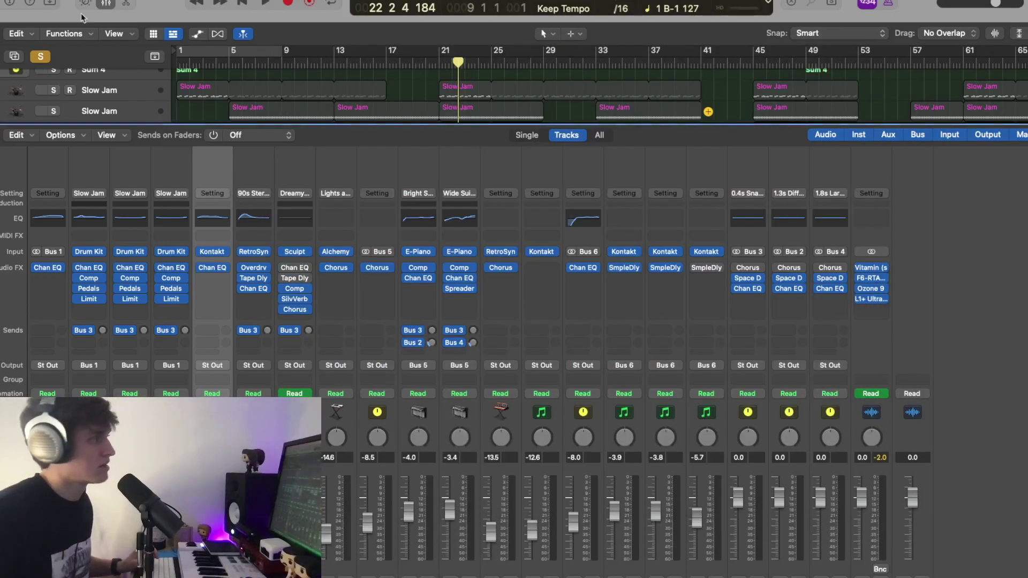
pyautogui.click(106, 3)
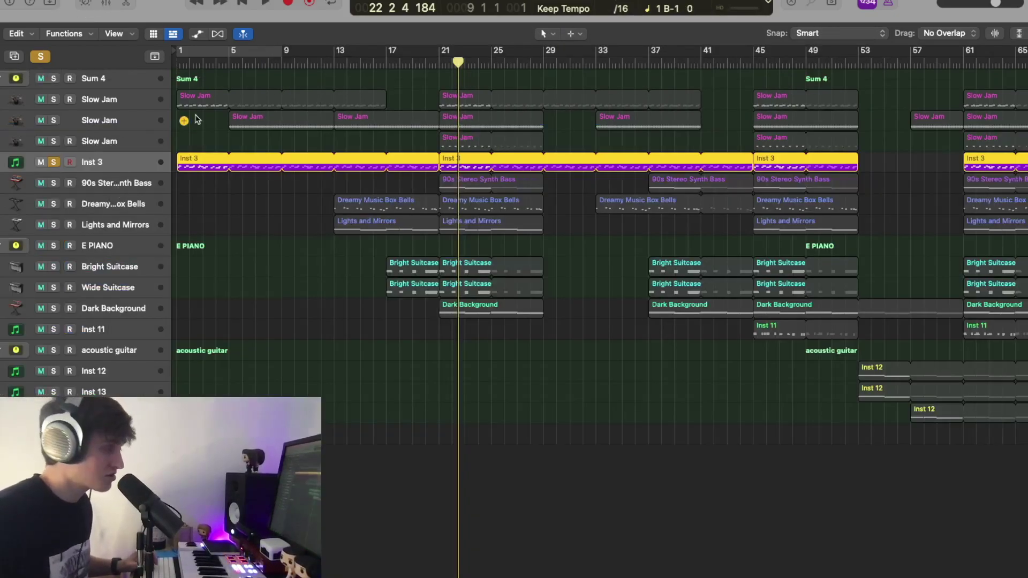
# Zoom in, play Inst 3's bass from bar 21, then open its region in the Piano Roll
pyautogui.click(438, 63)
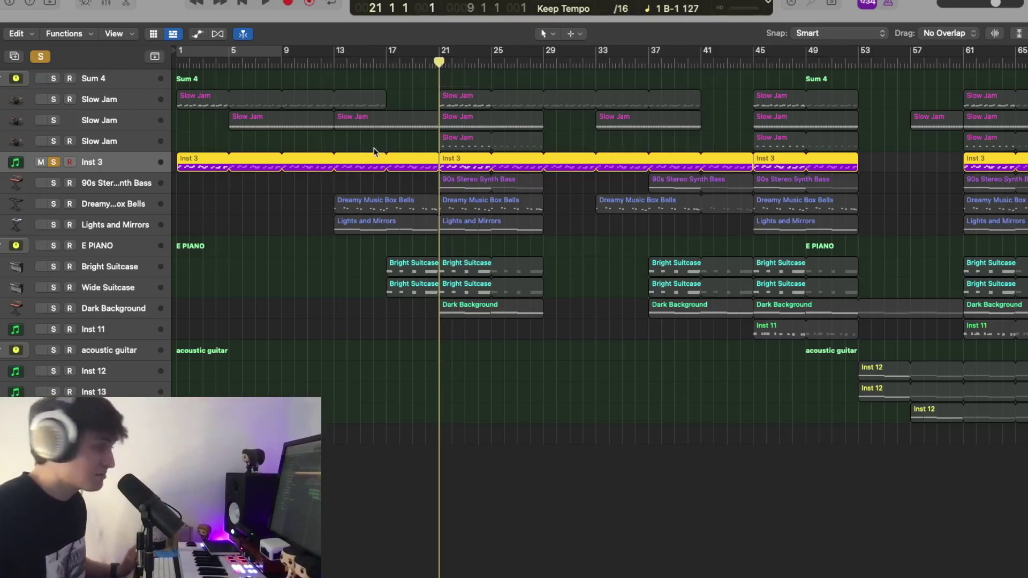
pyautogui.press('super+Right')
pyautogui.press('super+Down')
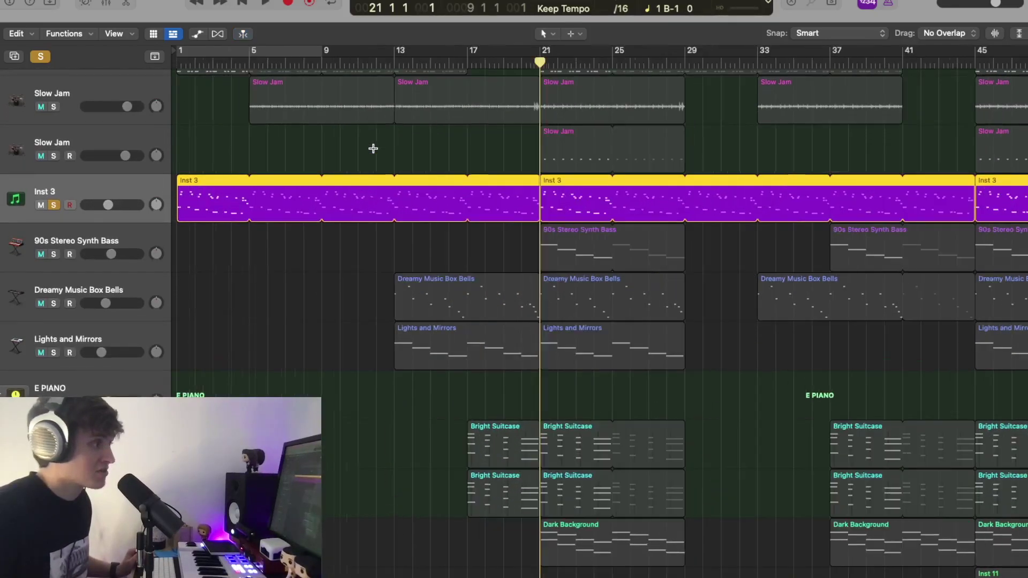
pyautogui.press('super+Right')
pyautogui.press('super+Down')
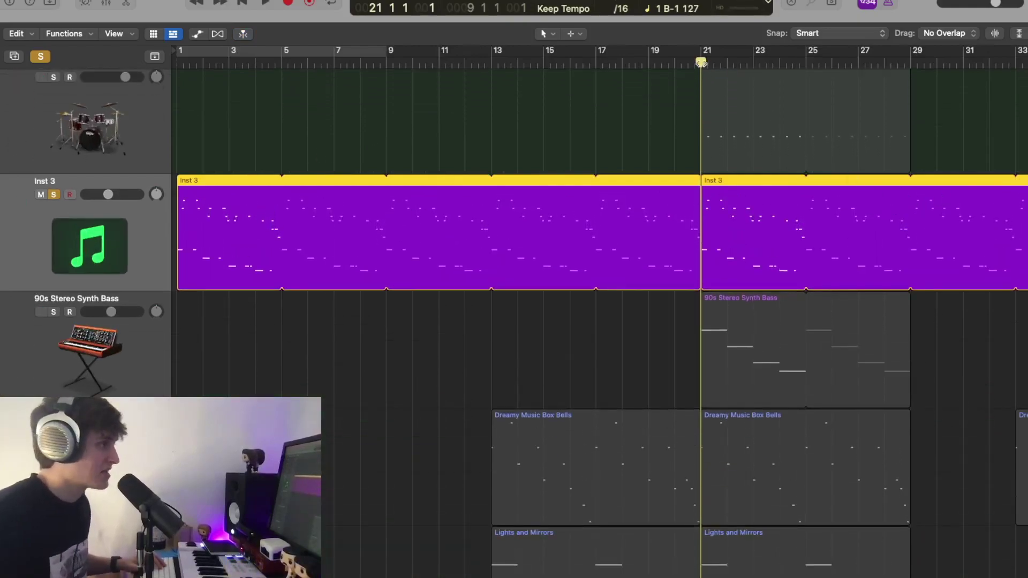
pyautogui.press('space')
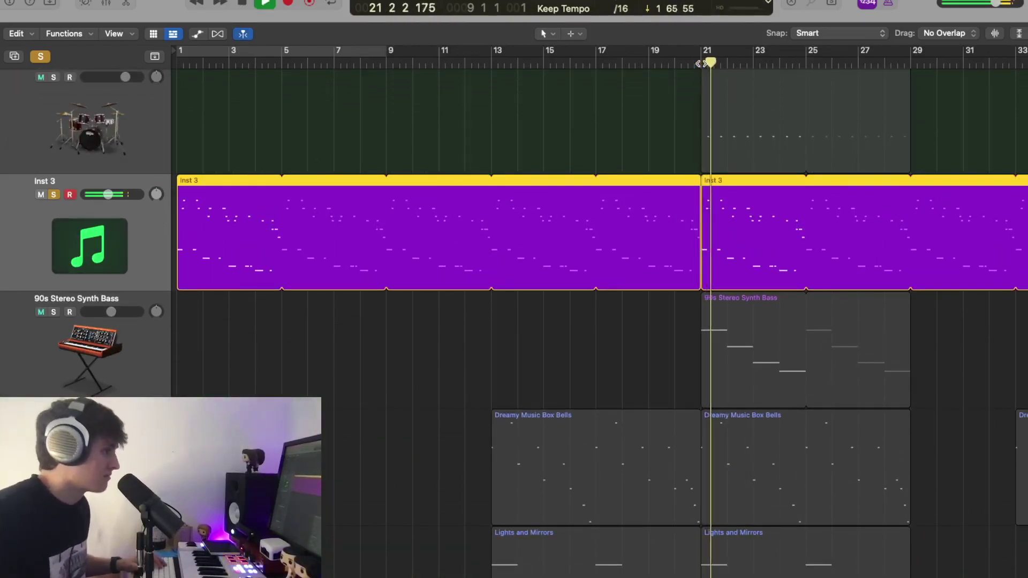
pyautogui.hscroll(3, 691, 121)
pyautogui.hscroll(5, 696, 119)
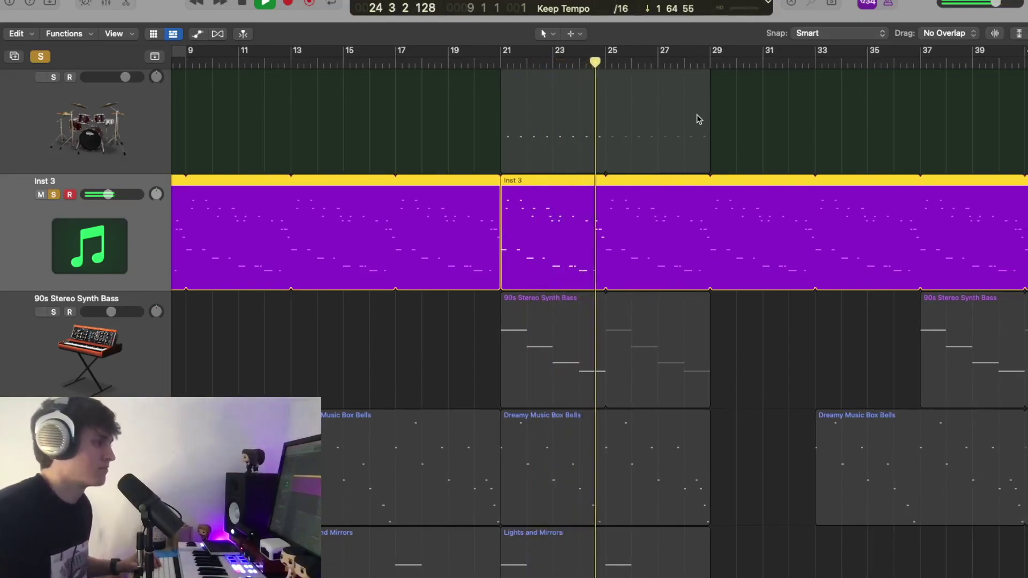
pyautogui.press('space')
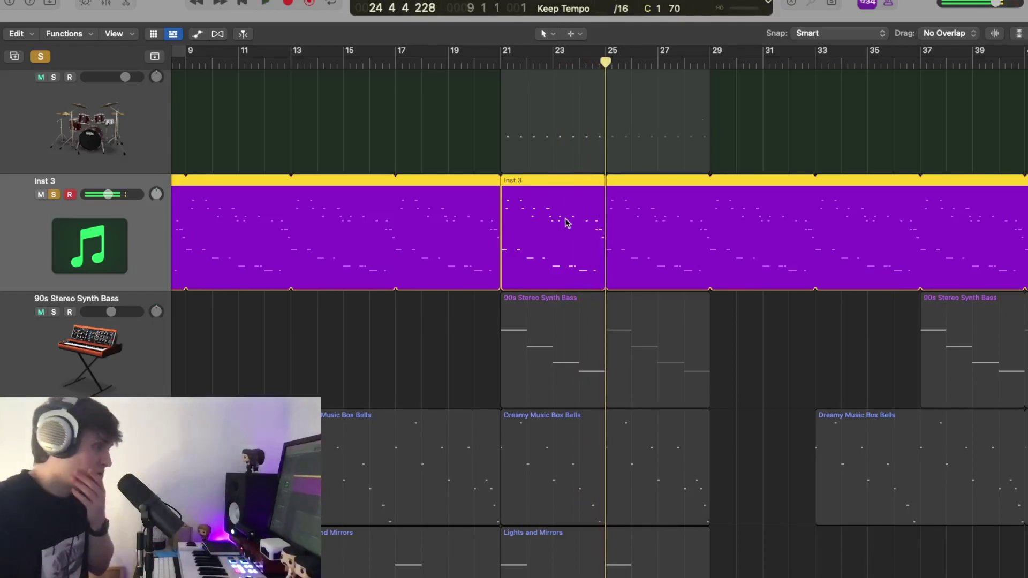
pyautogui.doubleClick(558, 234)
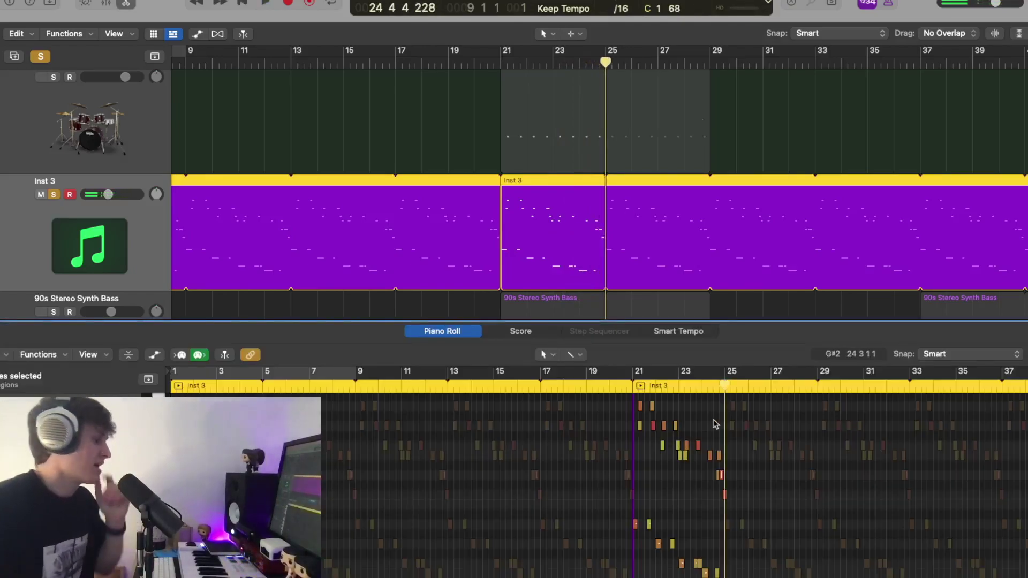
# Zoom the Piano Roll, audition Inst 3's notes from bar 24, then close the editor
pyautogui.press('super+Right')
pyautogui.press('super+Right')
pyautogui.press('super+Right')
pyautogui.press('super+Right')
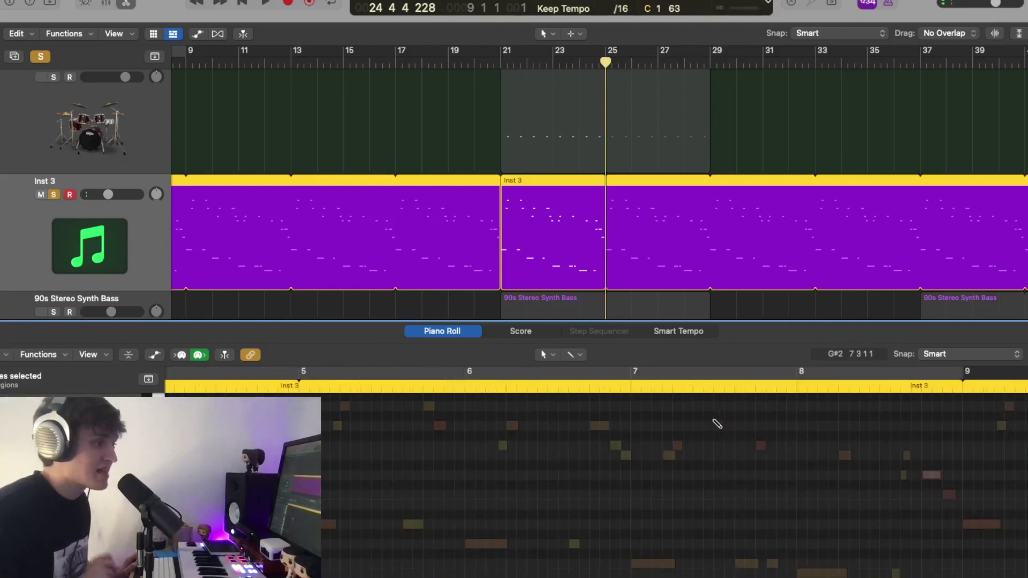
pyautogui.hscroll(15, 715, 425)
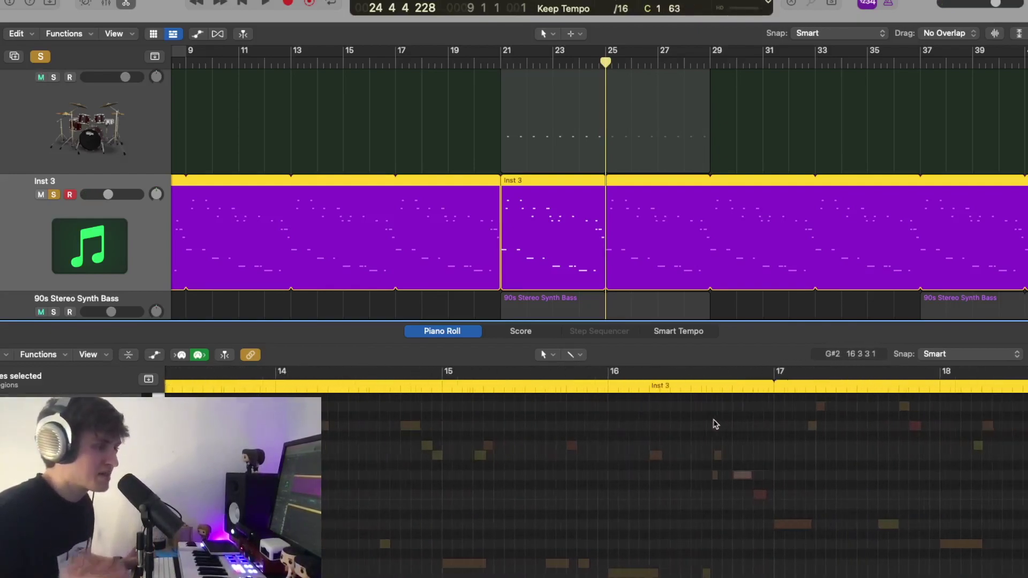
pyautogui.hscroll(8, 715, 424)
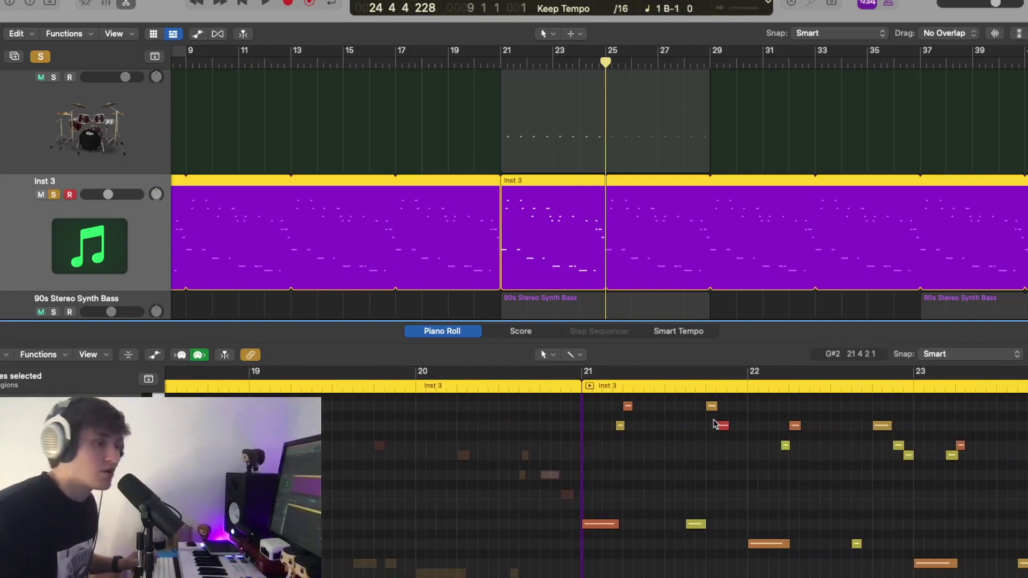
pyautogui.hscroll(2, 716, 425)
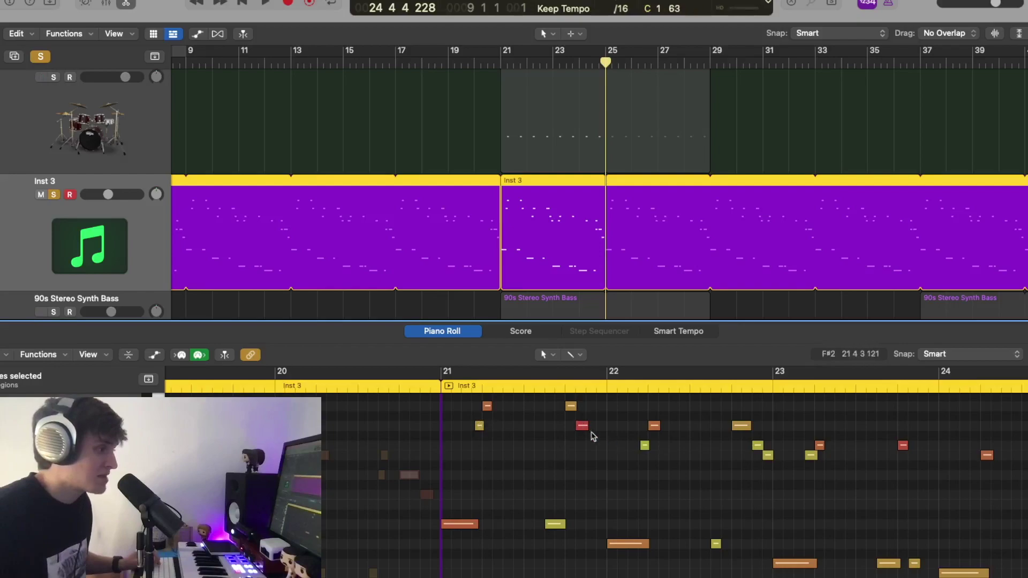
pyautogui.hscroll(1, 968, 412)
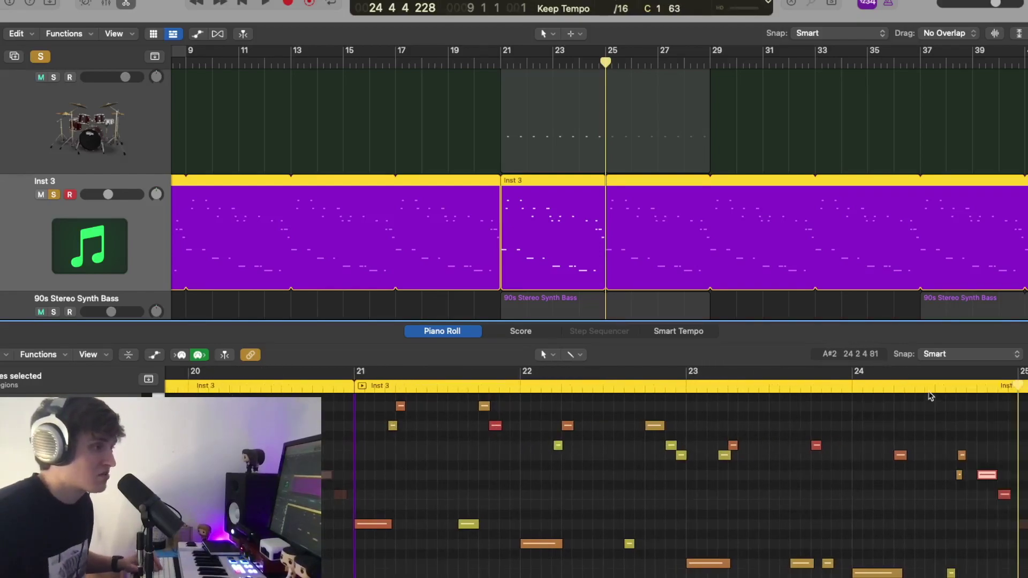
pyautogui.doubleClick(581, 59)
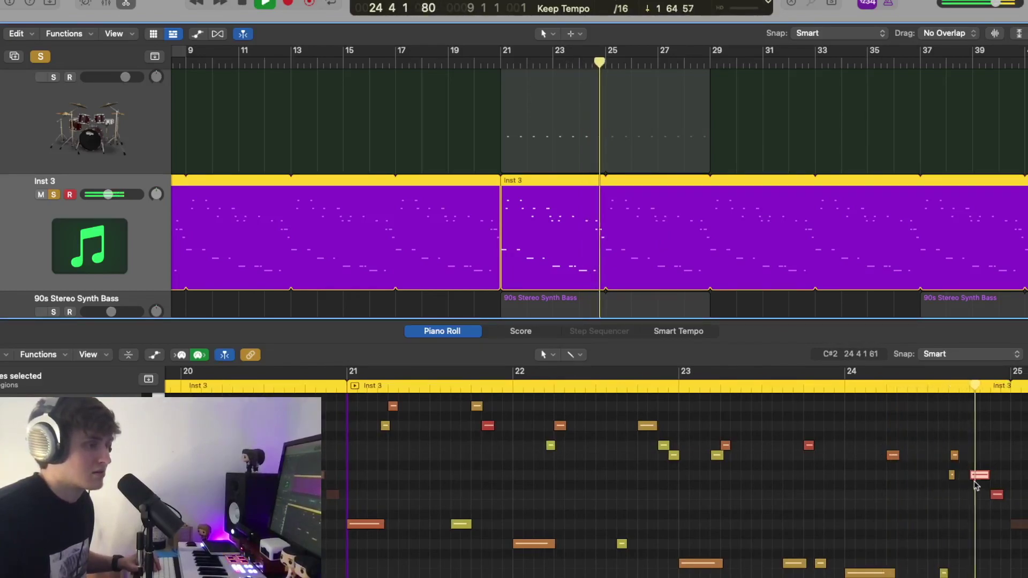
pyautogui.press('space')
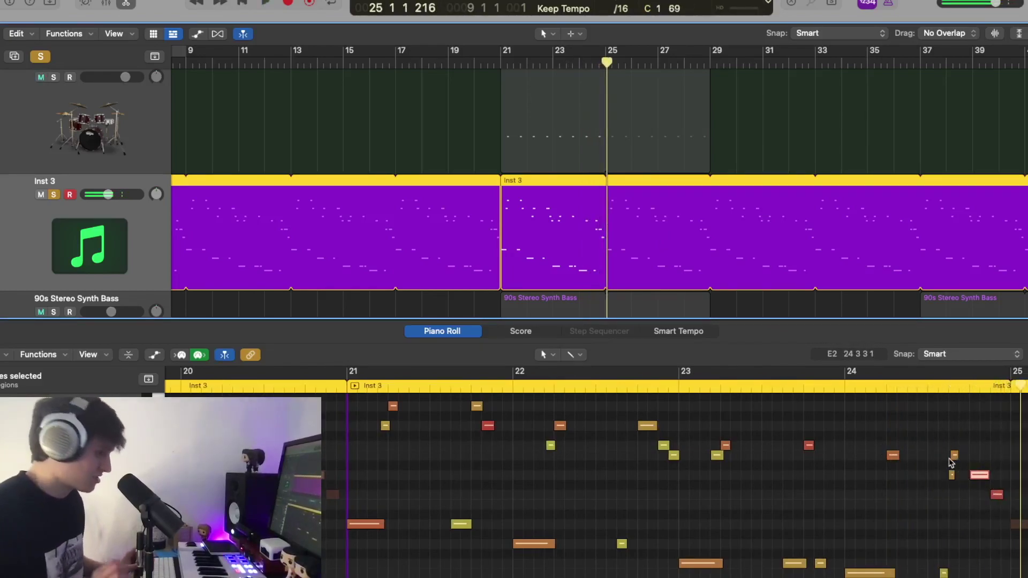
pyautogui.click(949, 387)
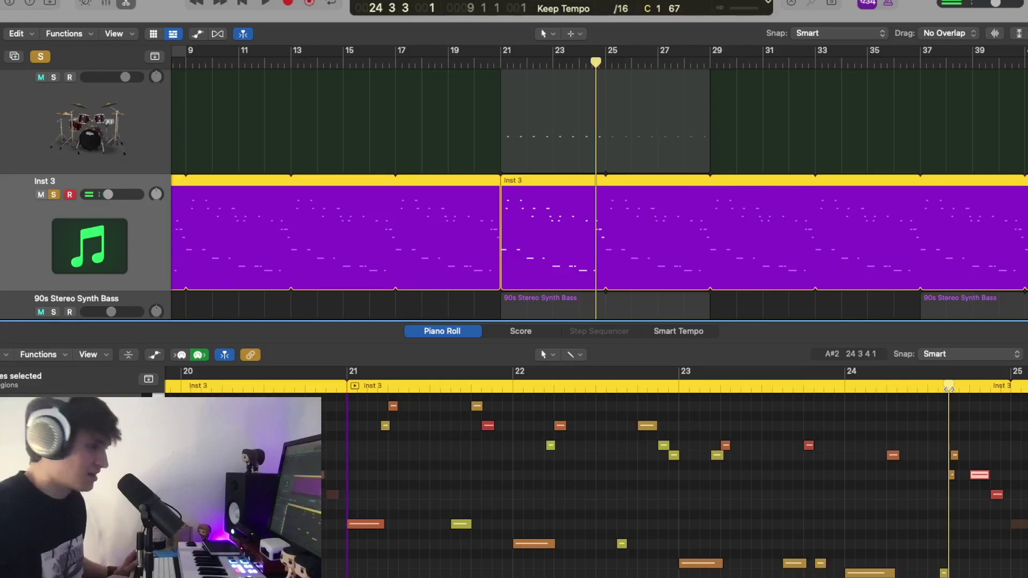
pyautogui.scroll(5, 950, 389)
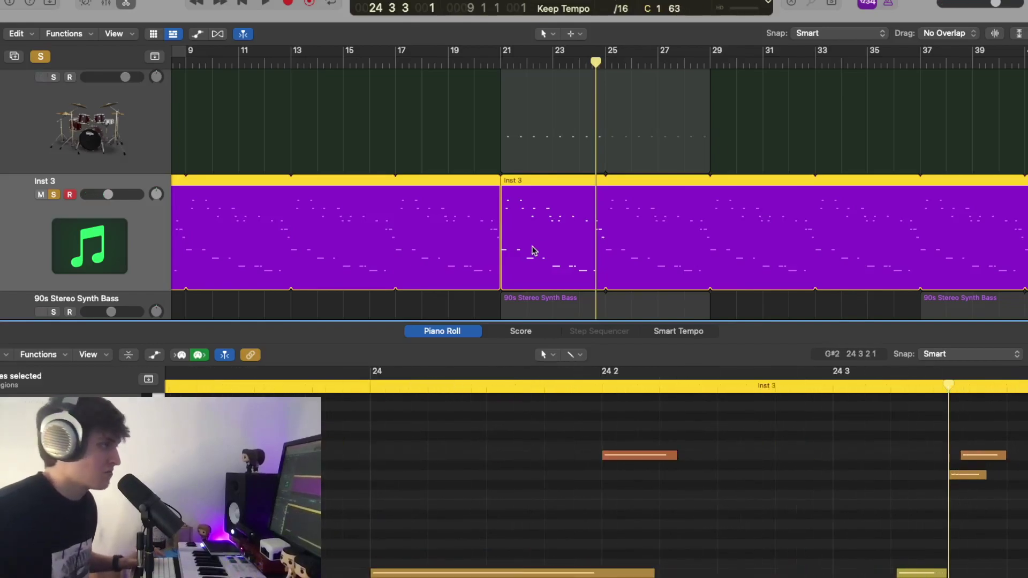
pyautogui.click(127, 3)
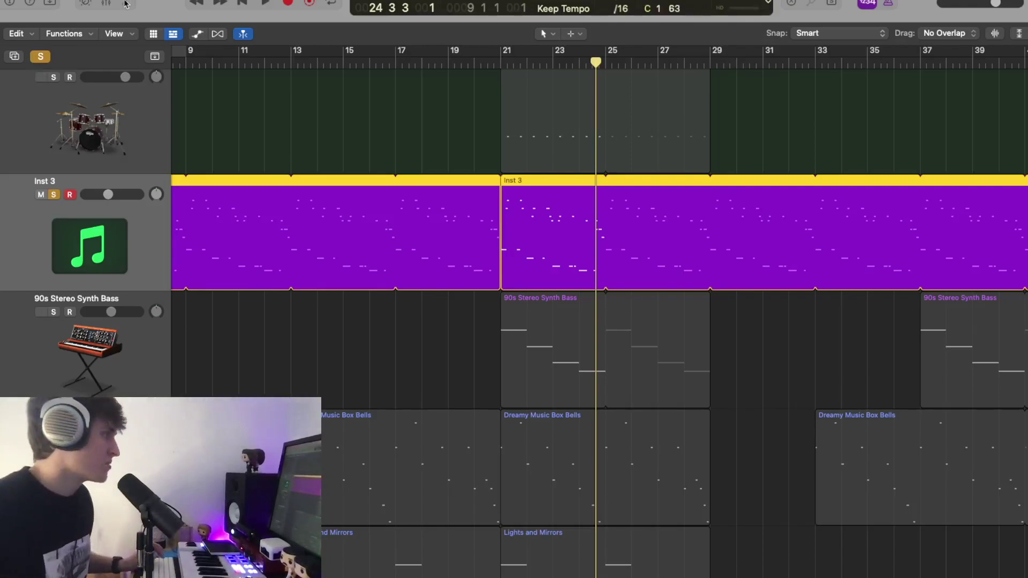
# Clear all solos, then solo Inst 3 and the 90s Stereo Synth Bass track
pyautogui.click(40, 57)
pyautogui.scroll(5, 56, 267)
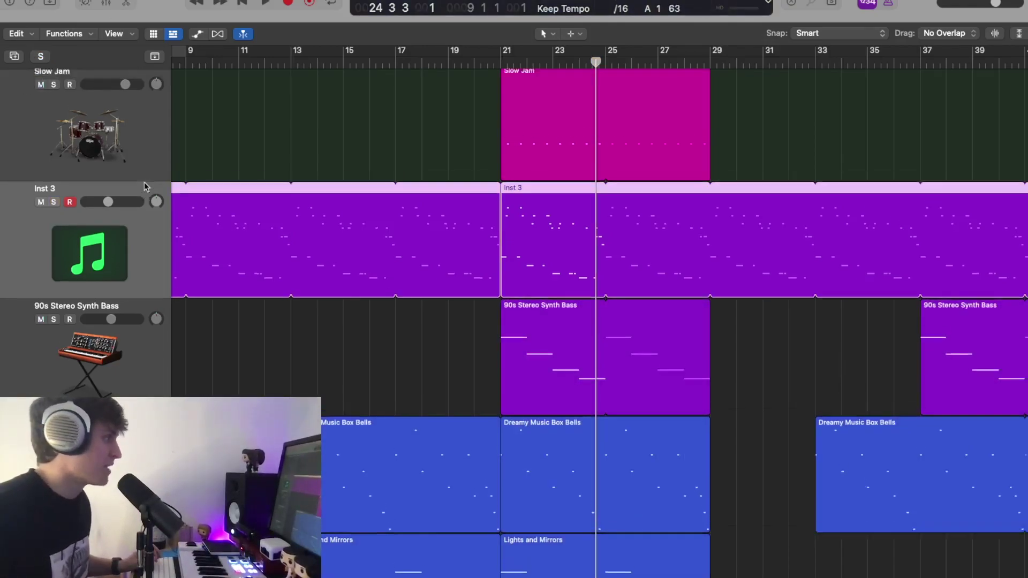
pyautogui.click(54, 287)
pyautogui.scroll(5, 75, 166)
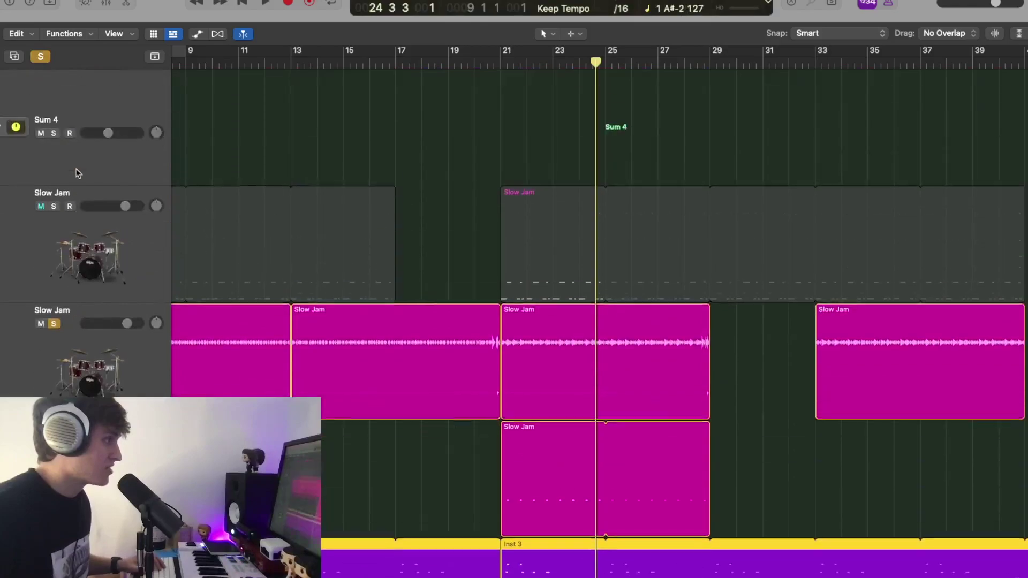
pyautogui.scroll(-8, 193, 236)
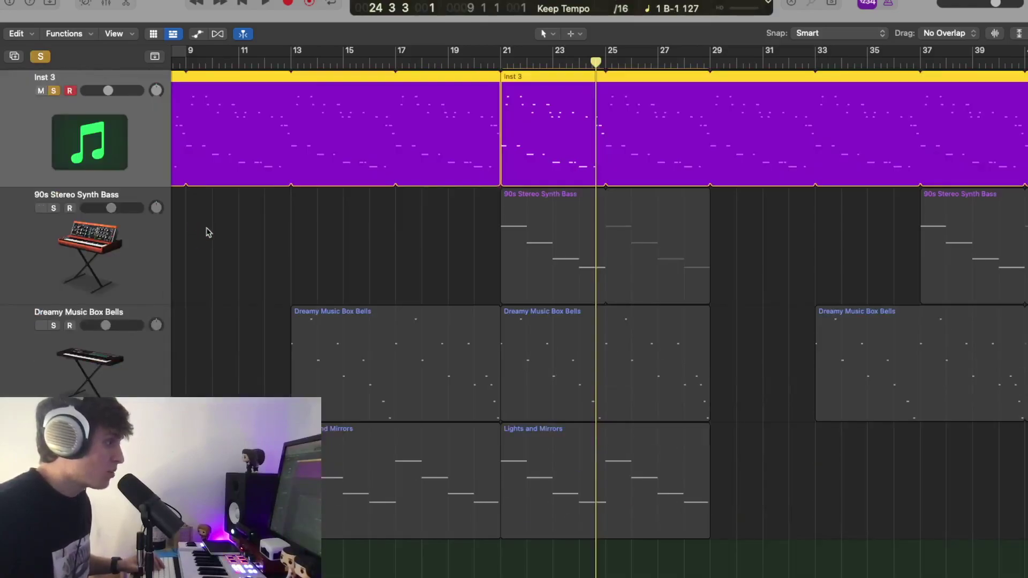
pyautogui.click(119, 247)
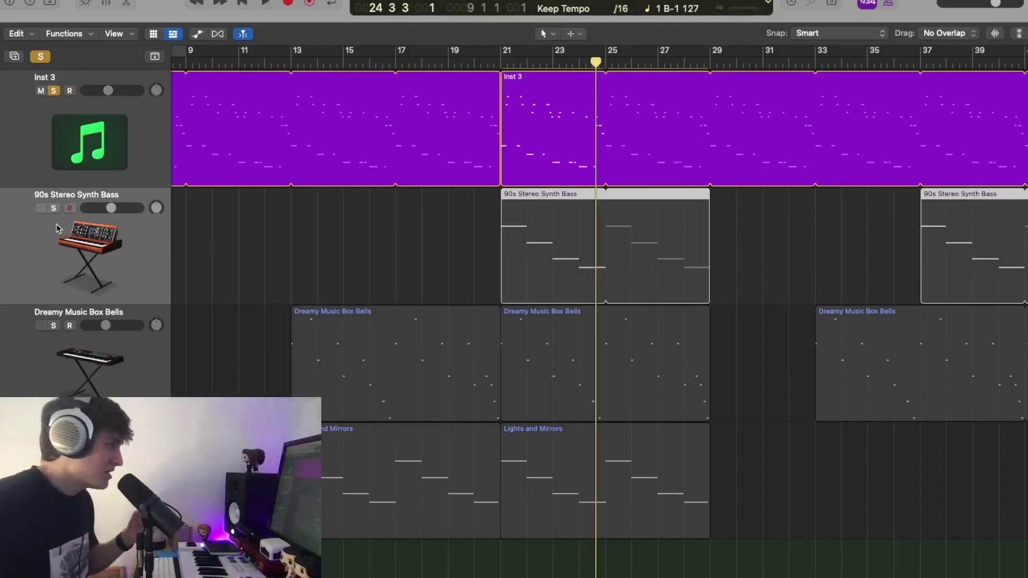
pyautogui.click(54, 209)
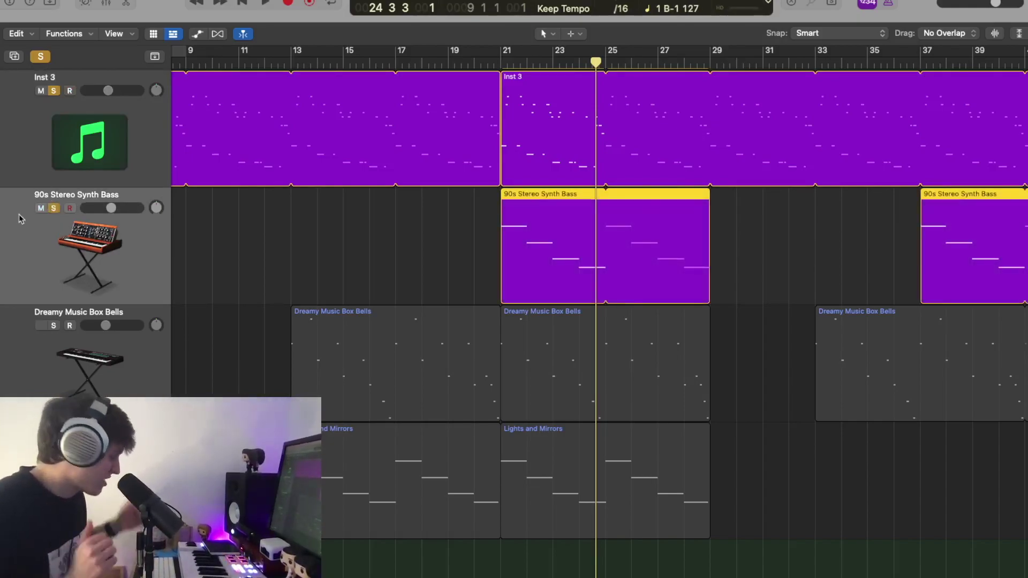
# Inspect the 90s Stereo Synth Bass Retro Synth and Channel EQ in the Mixer, then hide the Mixer
pyautogui.press('x')
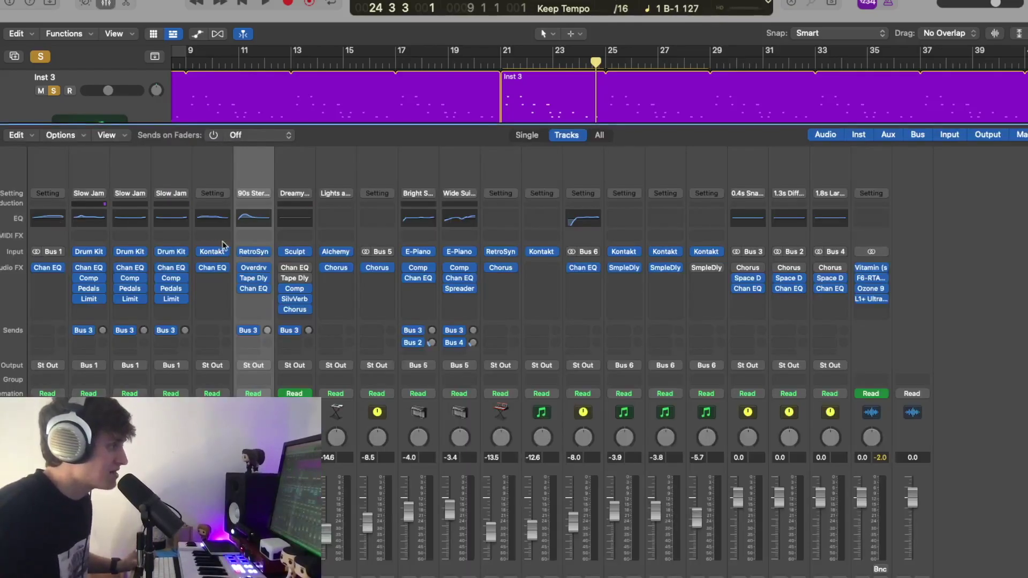
pyautogui.click(255, 252)
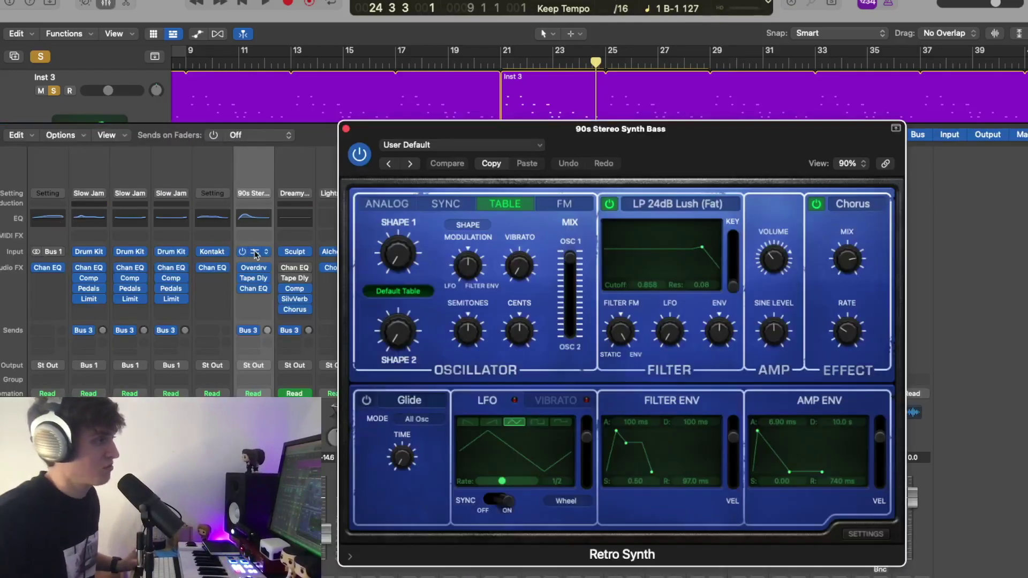
pyautogui.click(346, 129)
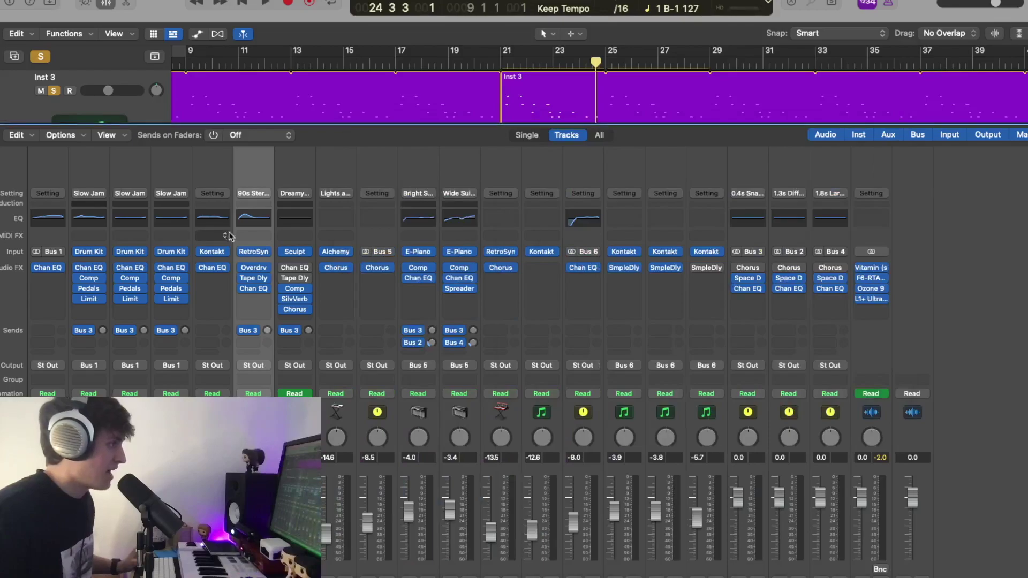
pyautogui.click(255, 217)
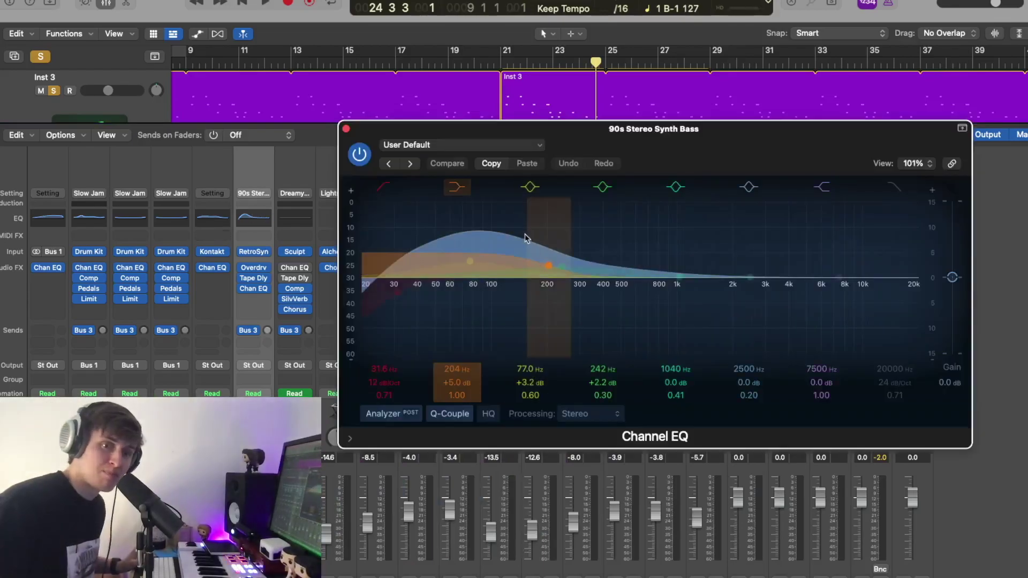
pyautogui.click(346, 130)
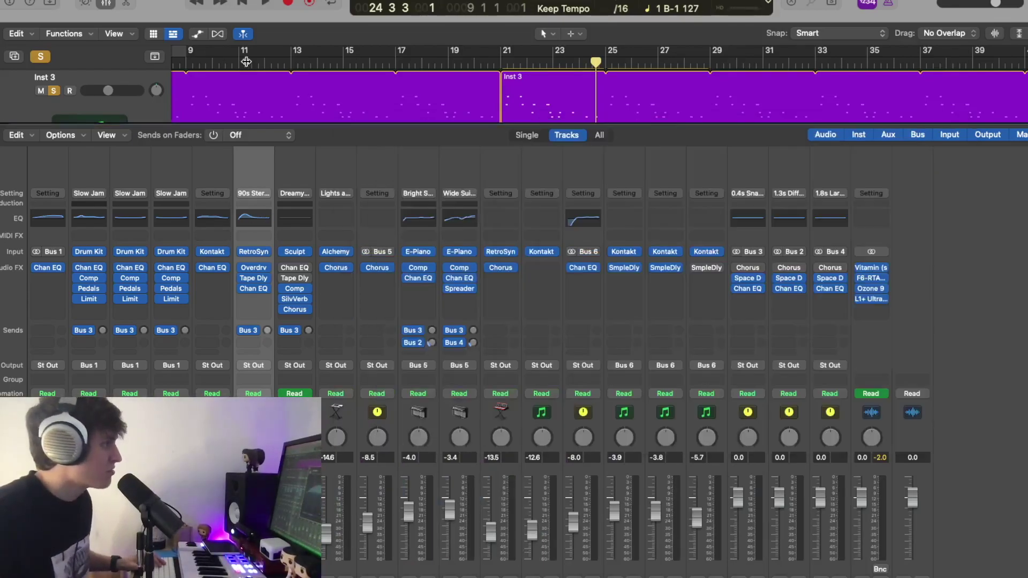
pyautogui.click(106, 3)
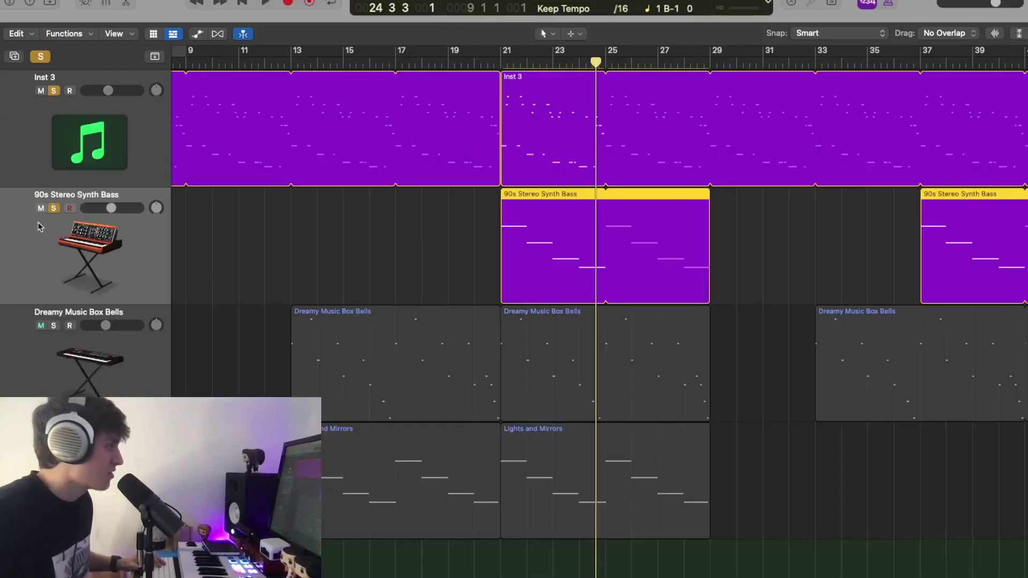
# Listen to the drums, Inst 3 and 90s Stereo Synth Bass playing together from bar 21
pyautogui.scroll(10, 40, 152)
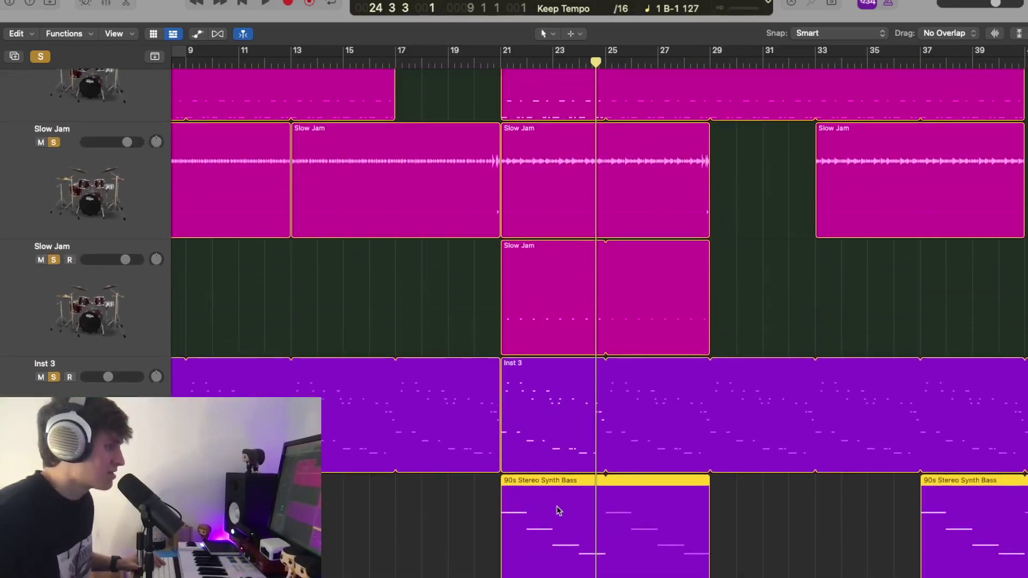
pyautogui.click(493, 51)
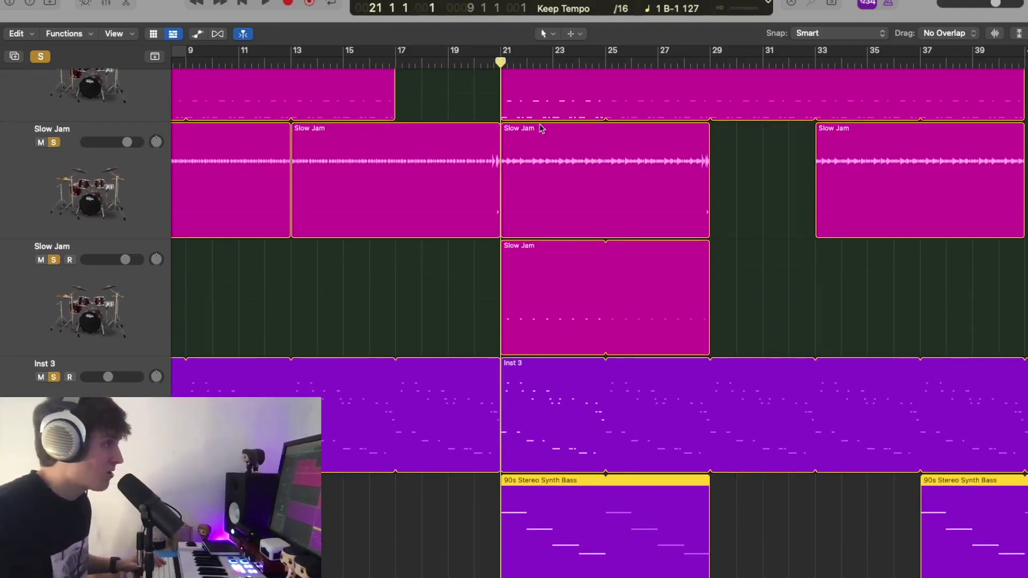
pyautogui.scroll(-2, 543, 128)
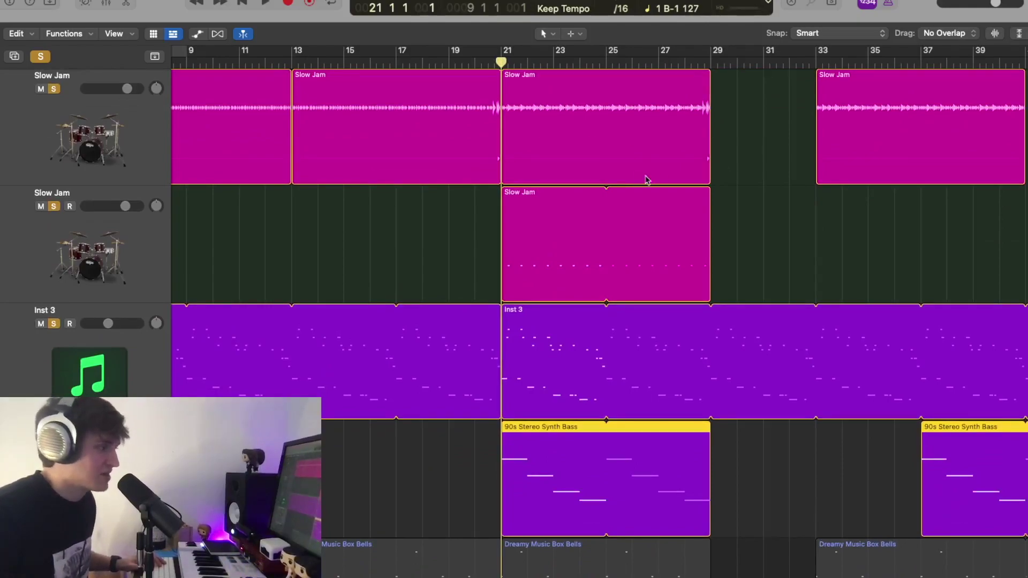
pyautogui.press('space')
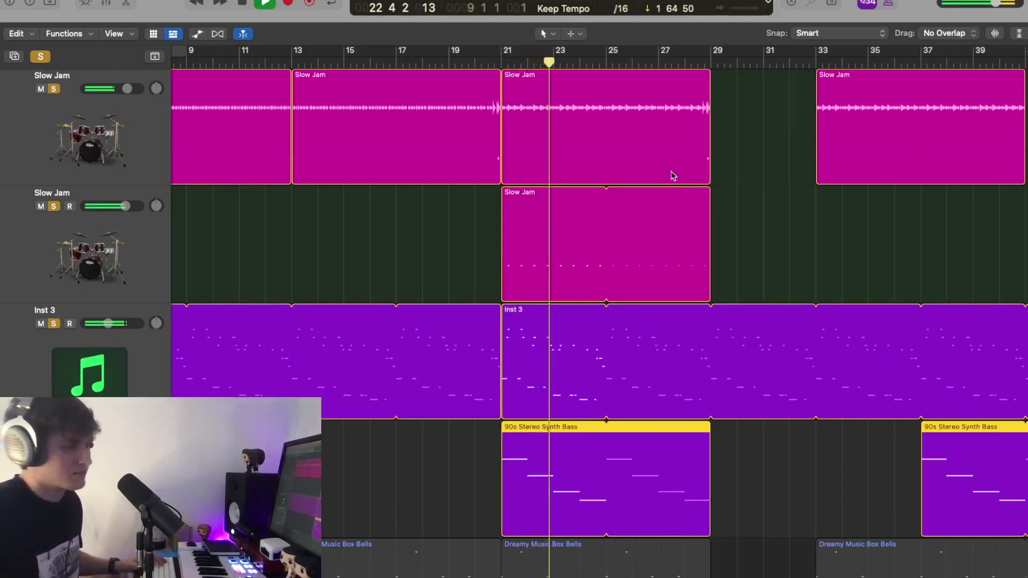
pyautogui.press('space')
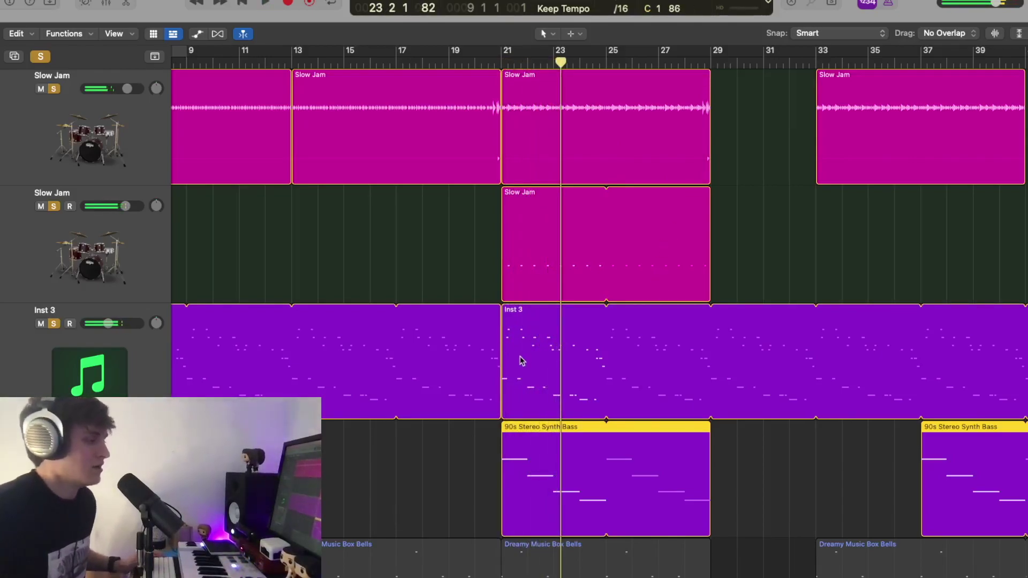
pyautogui.scroll(-5, 522, 360)
pyautogui.scroll(-2, 549, 348)
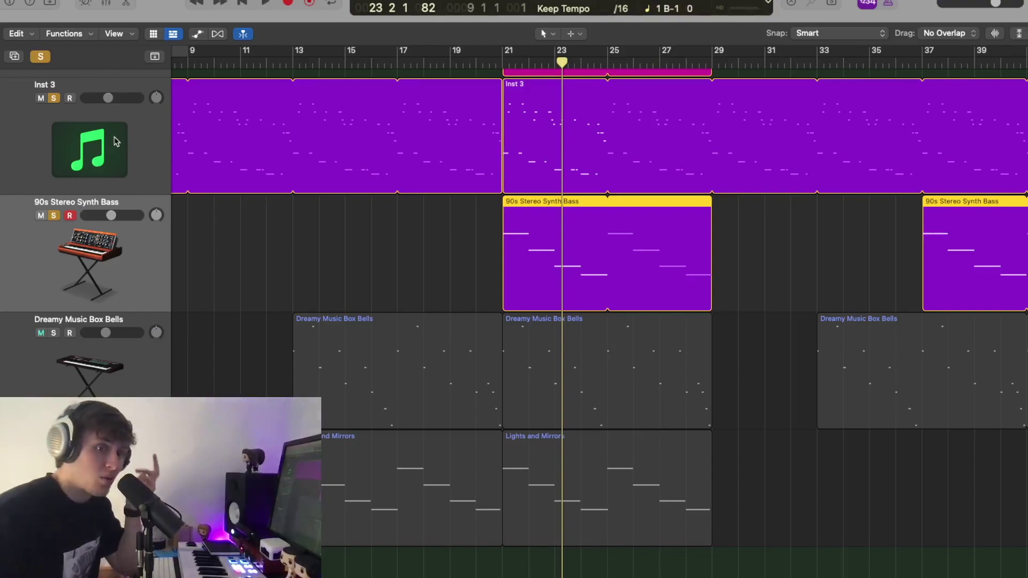
pyautogui.scroll(1, 94, 137)
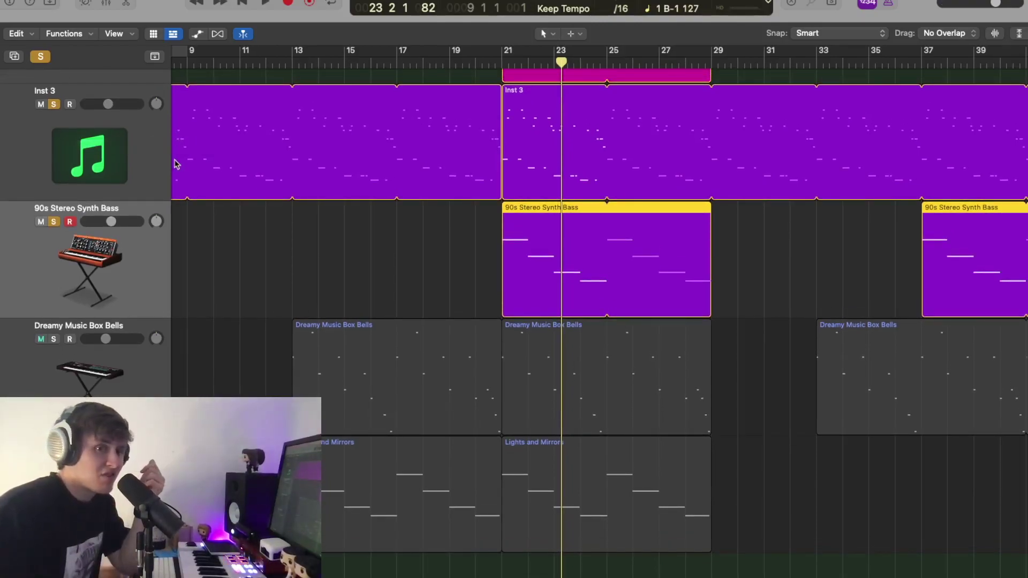
# Clear all solos and solo only the Dreamy Music Box Bells track
pyautogui.scroll(2, 177, 164)
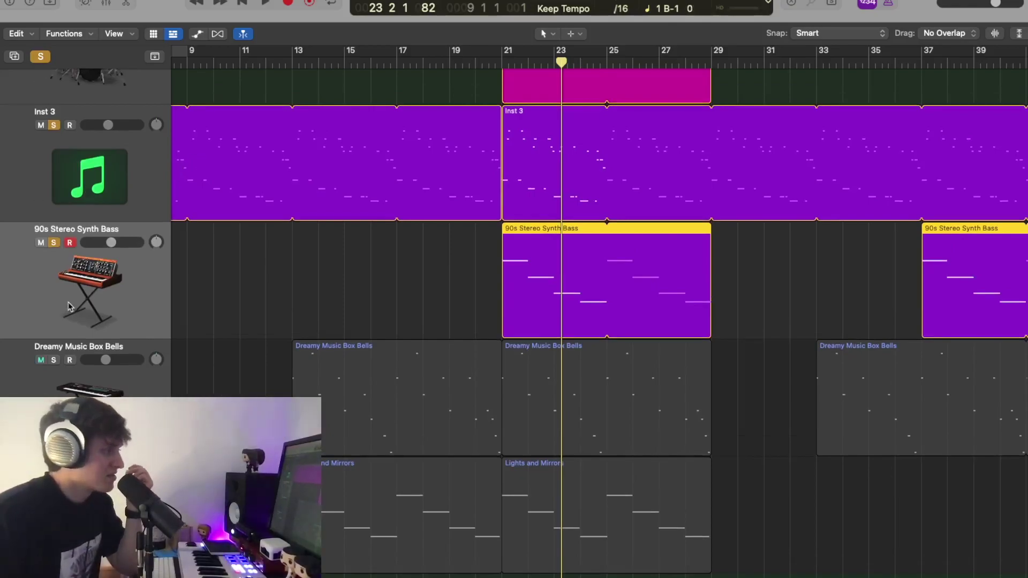
pyautogui.click(131, 372)
pyautogui.click(40, 56)
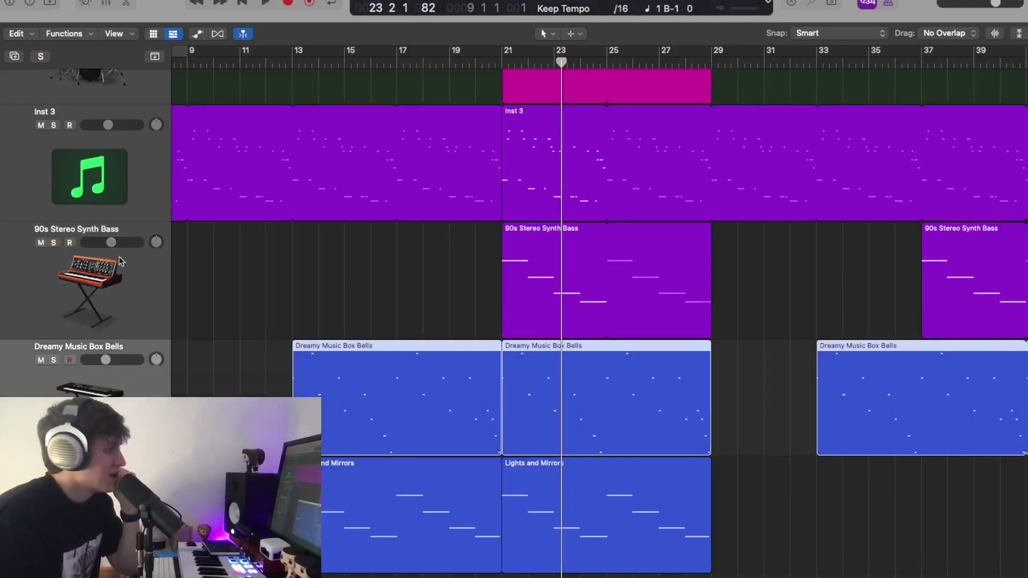
pyautogui.scroll(-5, 40, 263)
pyautogui.click(54, 287)
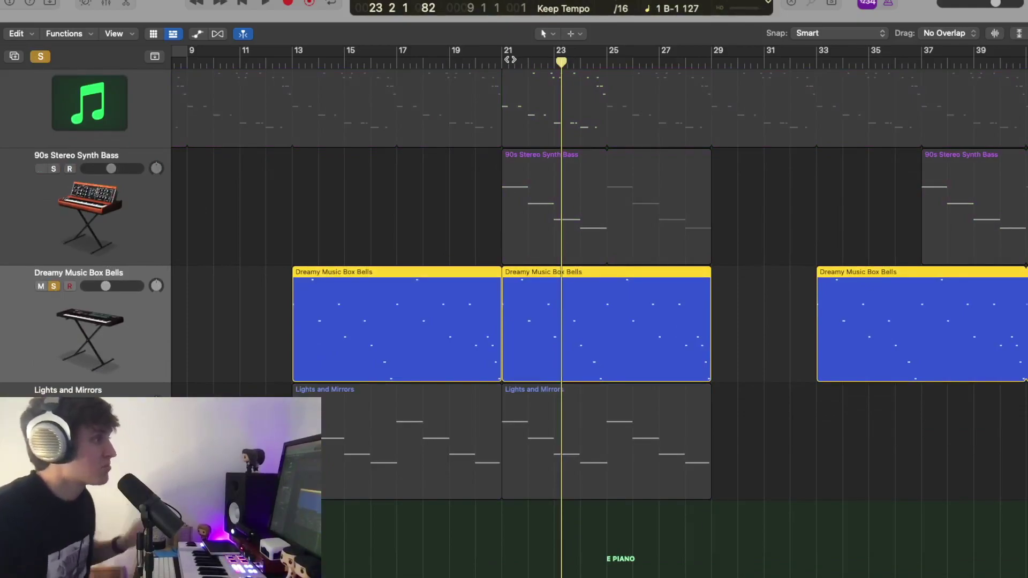
# Play the bells from bar 21, add Lights and Mirrors to the solo, and return to bar 21
pyautogui.press('space')
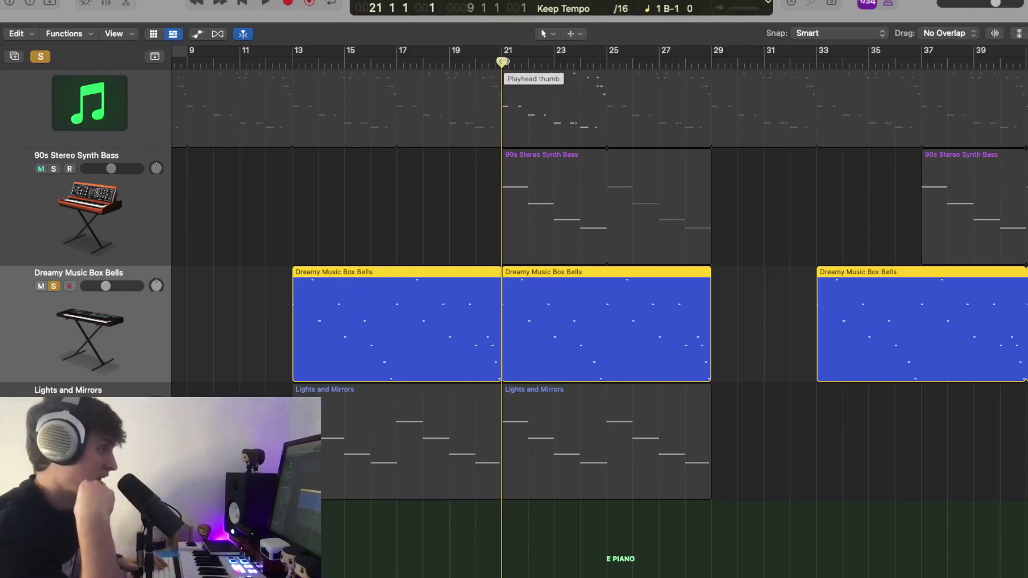
pyautogui.press('space')
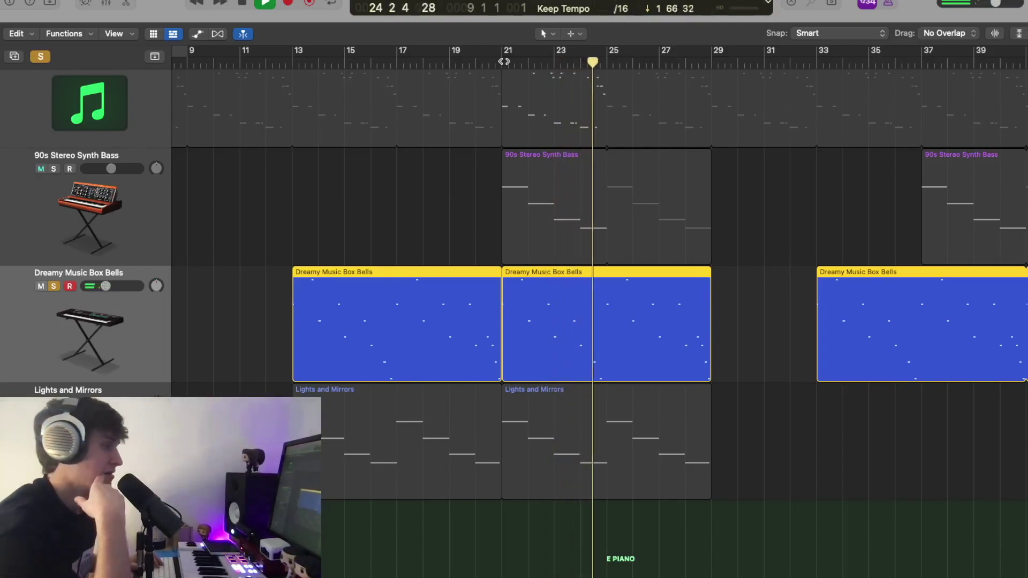
pyautogui.press('space')
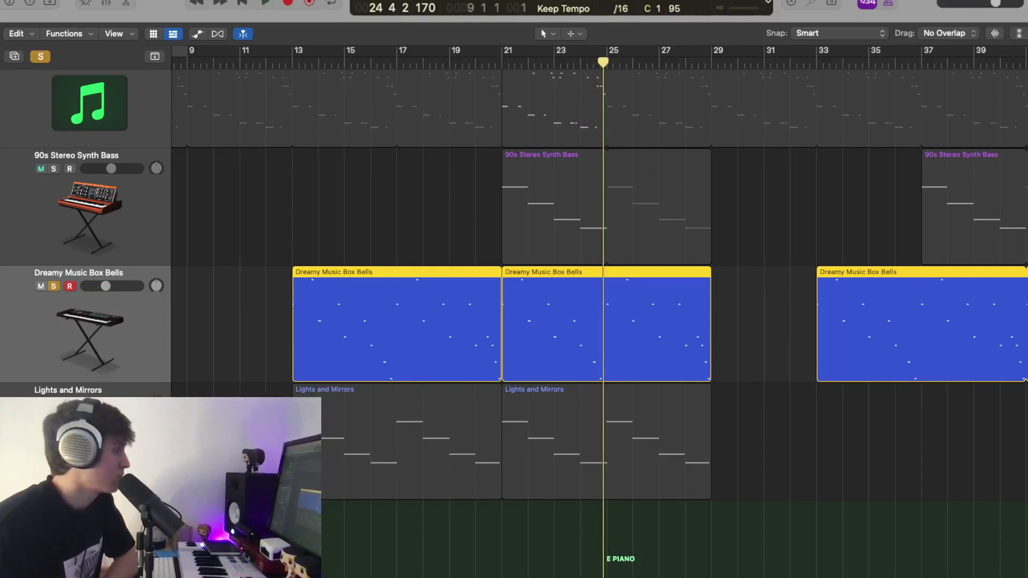
pyautogui.press('s')
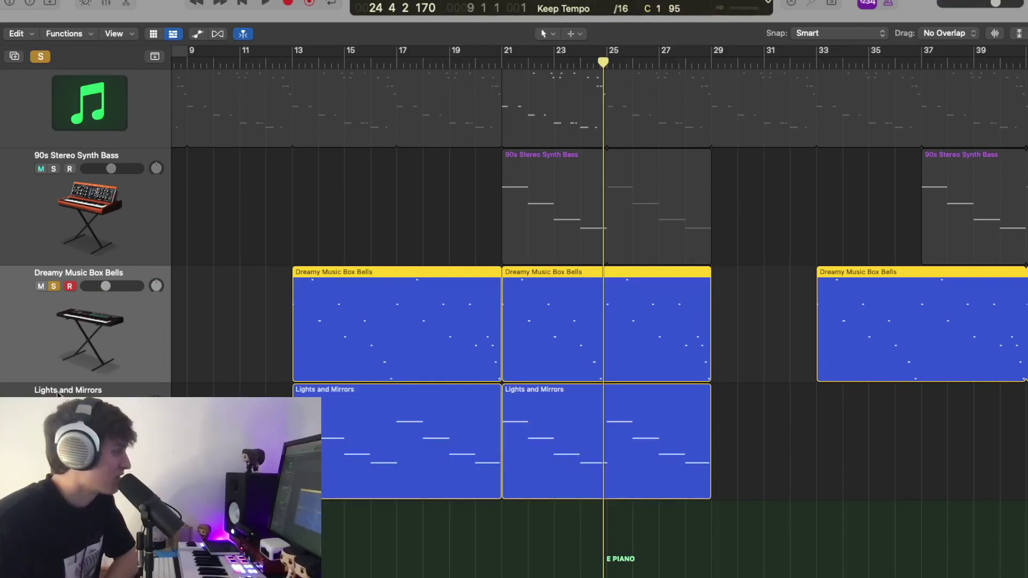
pyautogui.click(500, 66)
# Play the bells with Lights and Mirrors from bar 21, then show the Mixer
pyautogui.press('space')
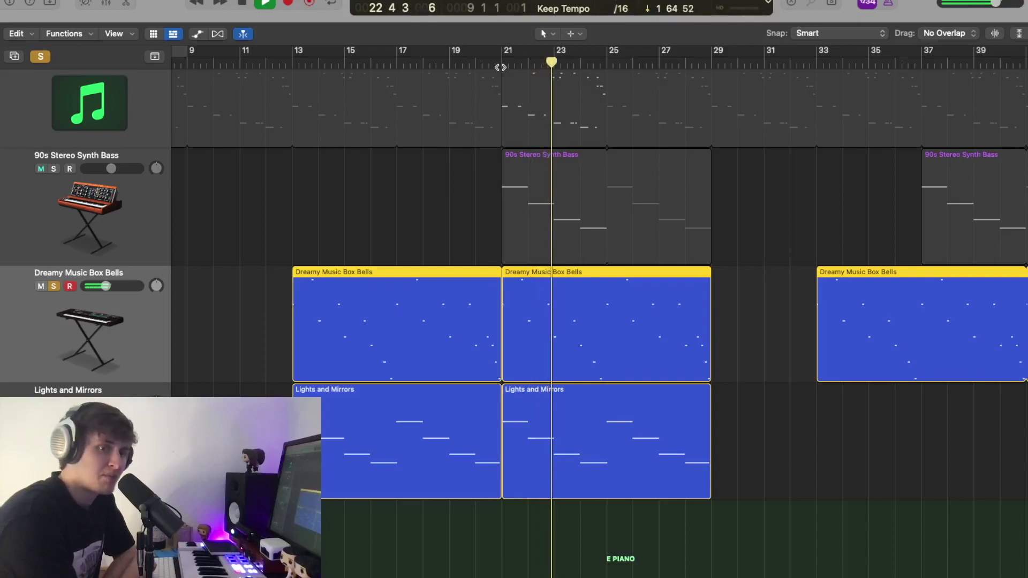
pyautogui.press('space')
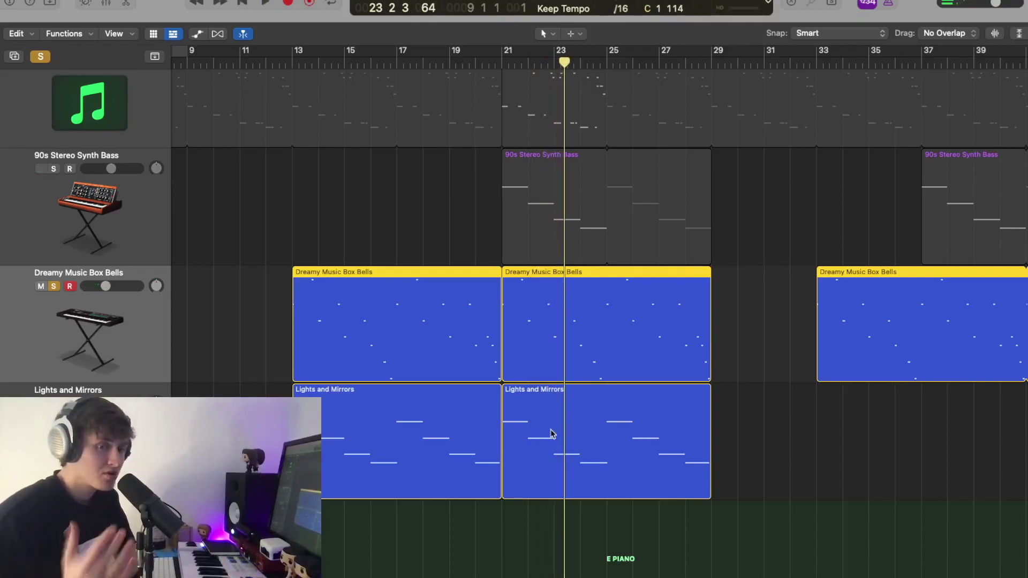
pyautogui.press('x')
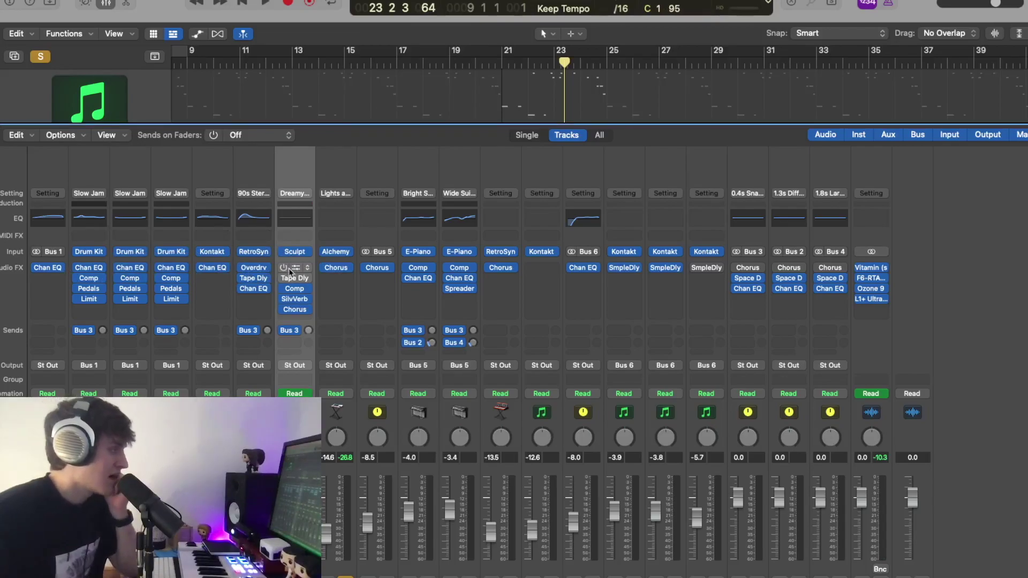
# Check the Chorus plug-in on Lights and Mirrors, then close it and the mixer
pyautogui.click(338, 270)
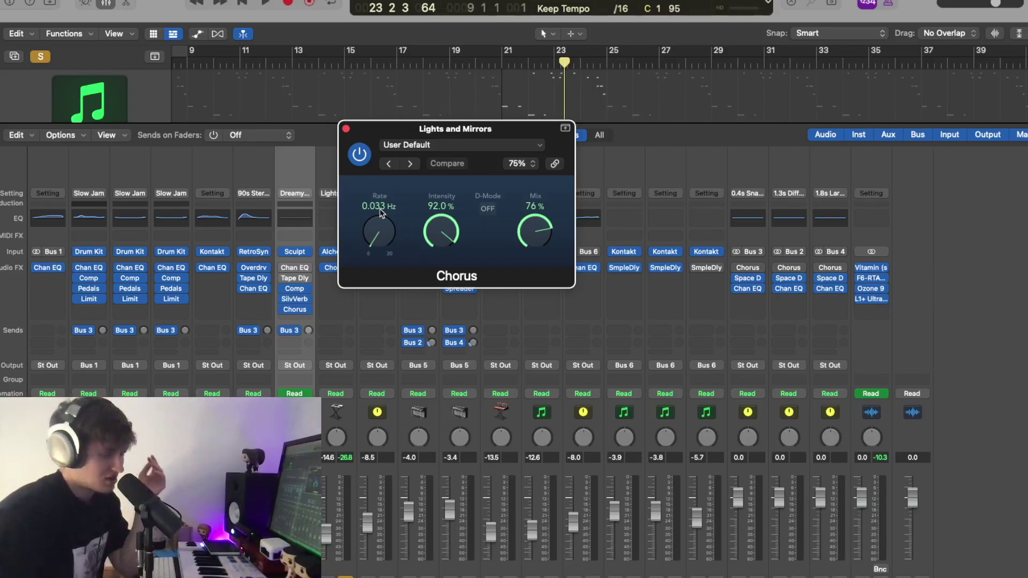
pyautogui.click(346, 129)
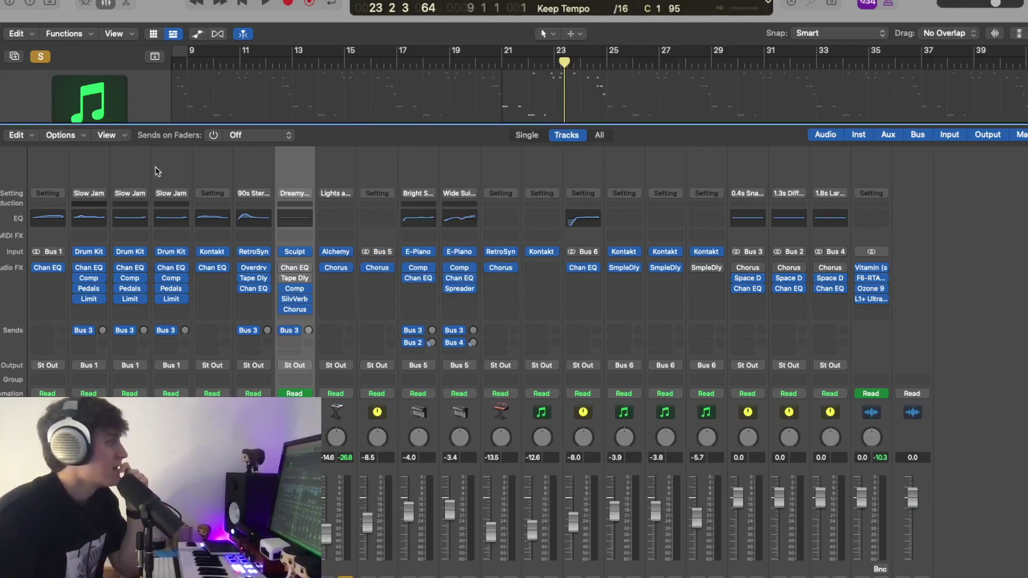
pyautogui.click(107, 5)
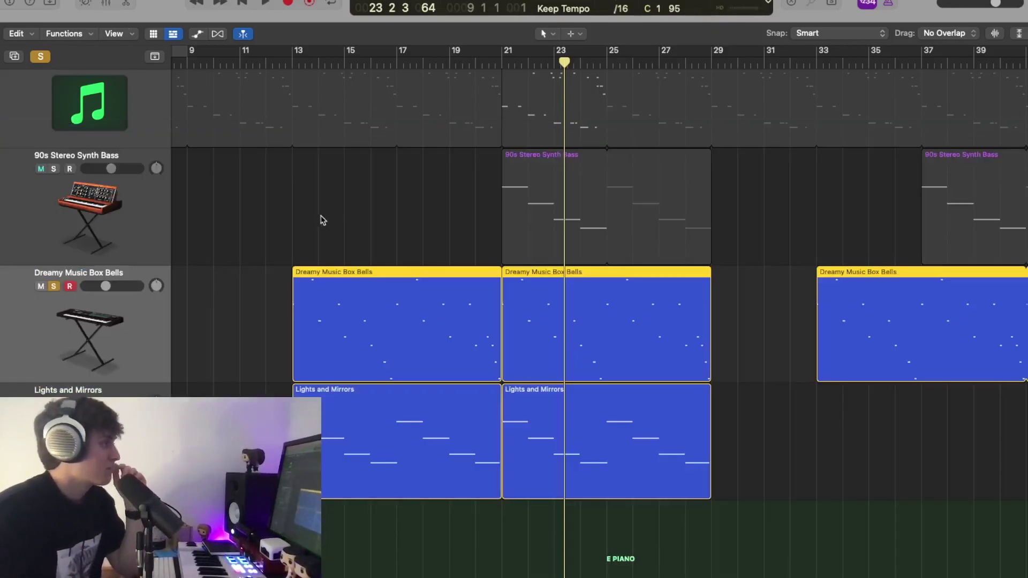
pyautogui.scroll(3, 80, 201)
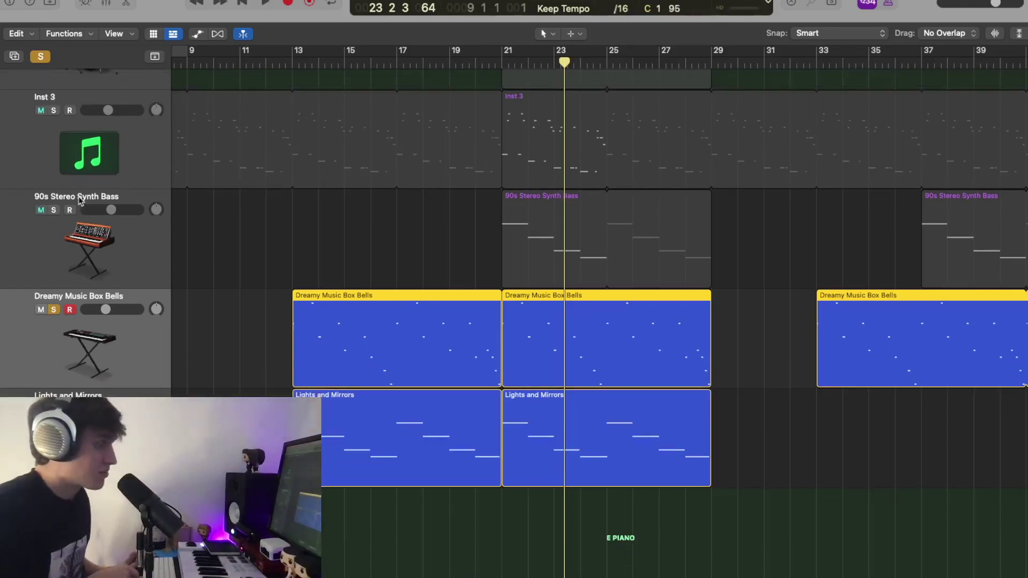
# Solo the Sum 4 drum stack and play from bar 21 to hear drums and bass with the bells
pyautogui.scroll(-5, 79, 201)
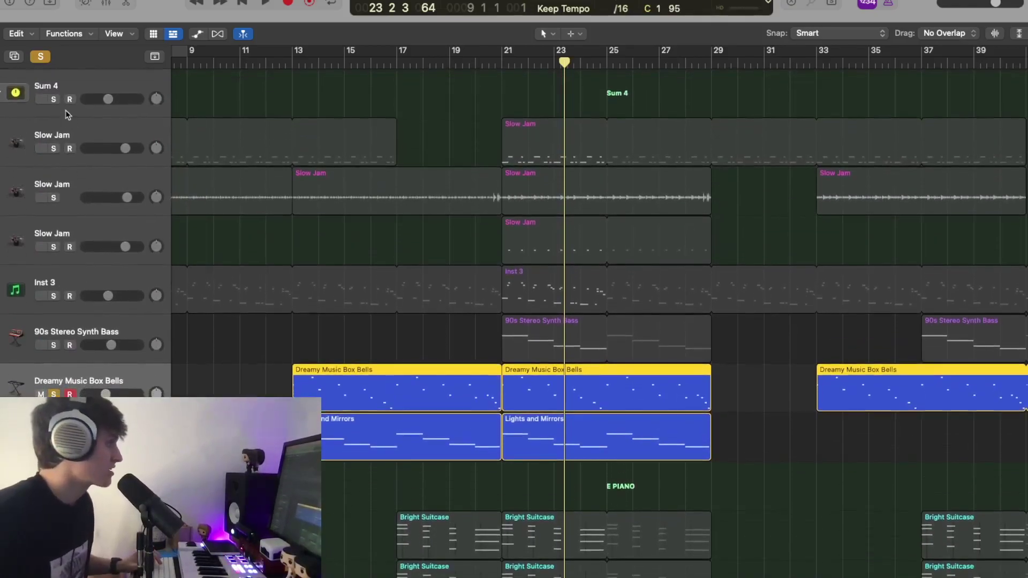
pyautogui.click(54, 99)
pyautogui.click(502, 72)
pyautogui.press('space')
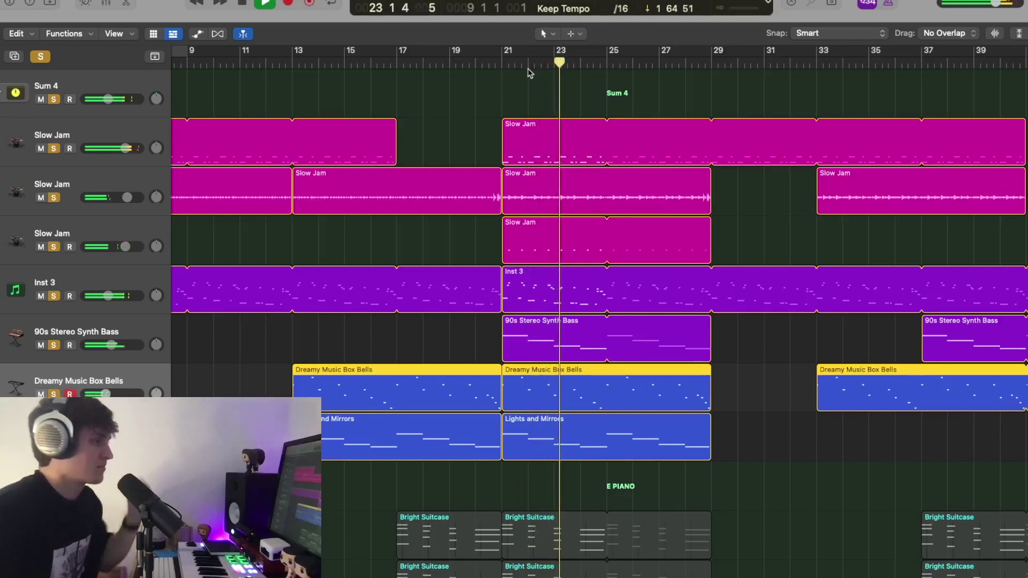
pyautogui.press('space')
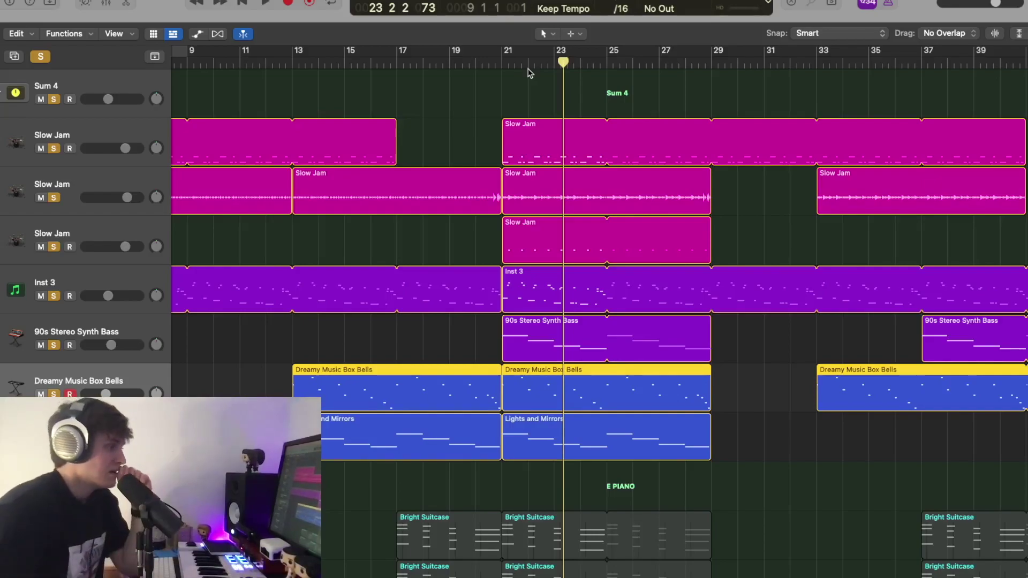
pyautogui.scroll(-5, 413, 159)
# Clear all solos, then solo the E PIANO stack and both Suitcase tracks but not Dark Background
pyautogui.scroll(-4, 399, 207)
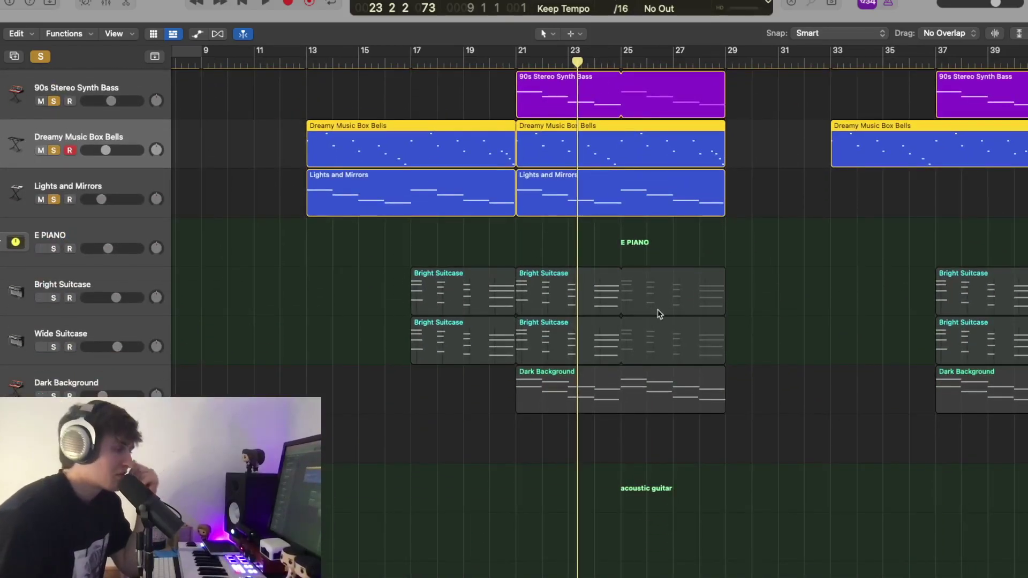
pyautogui.scroll(-1, 660, 315)
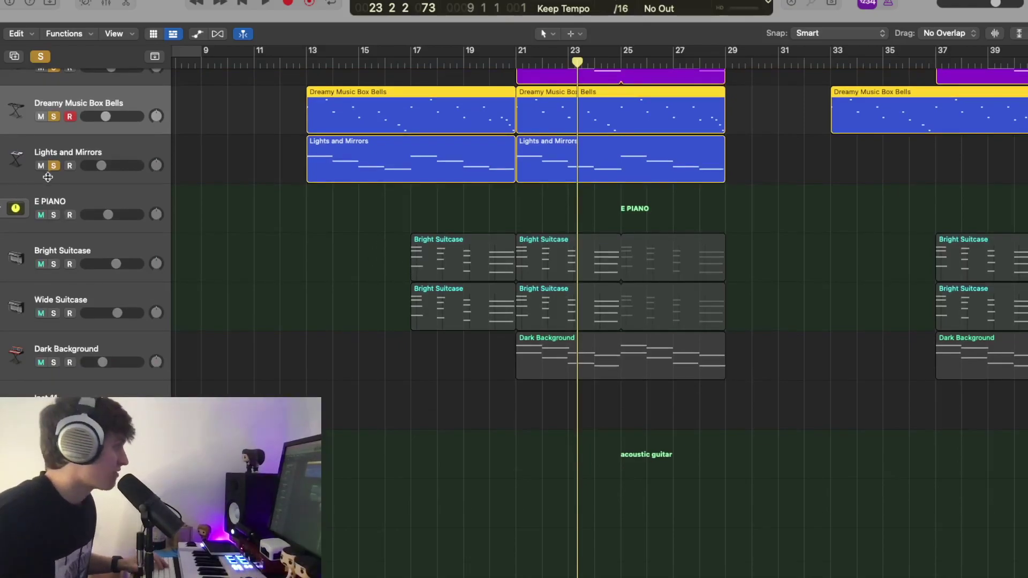
pyautogui.click(41, 58)
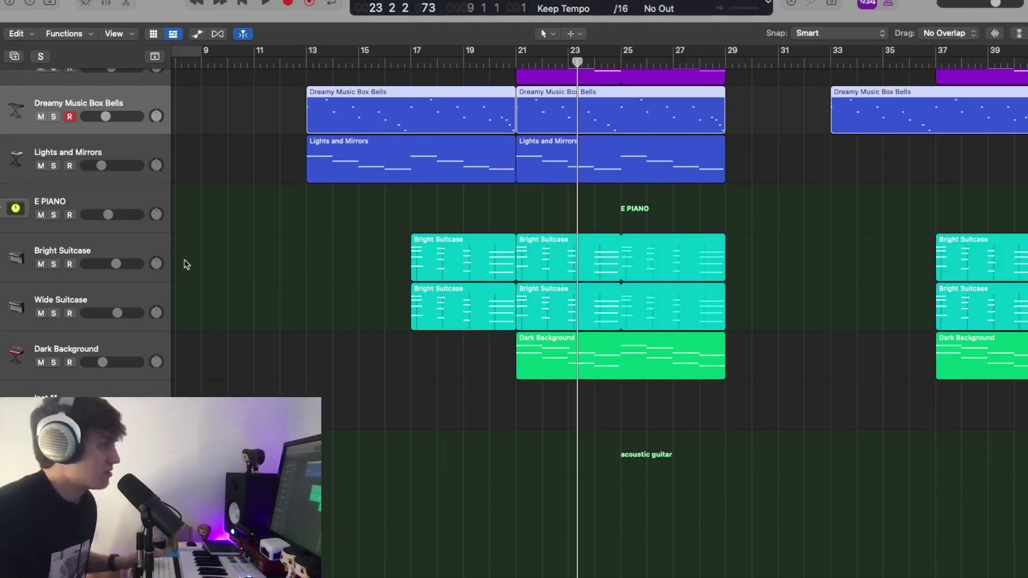
pyautogui.click(122, 252)
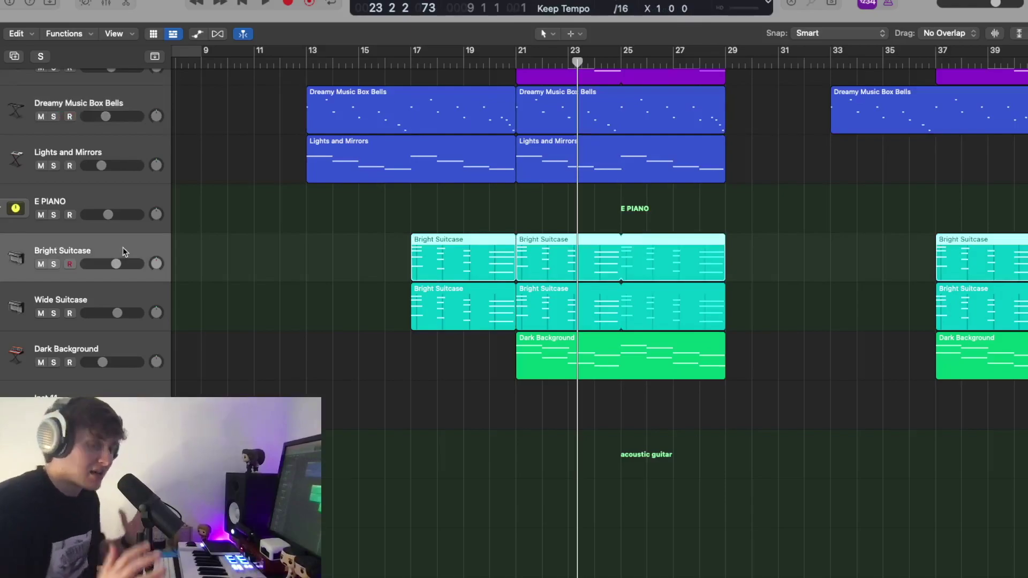
pyautogui.click(69, 215)
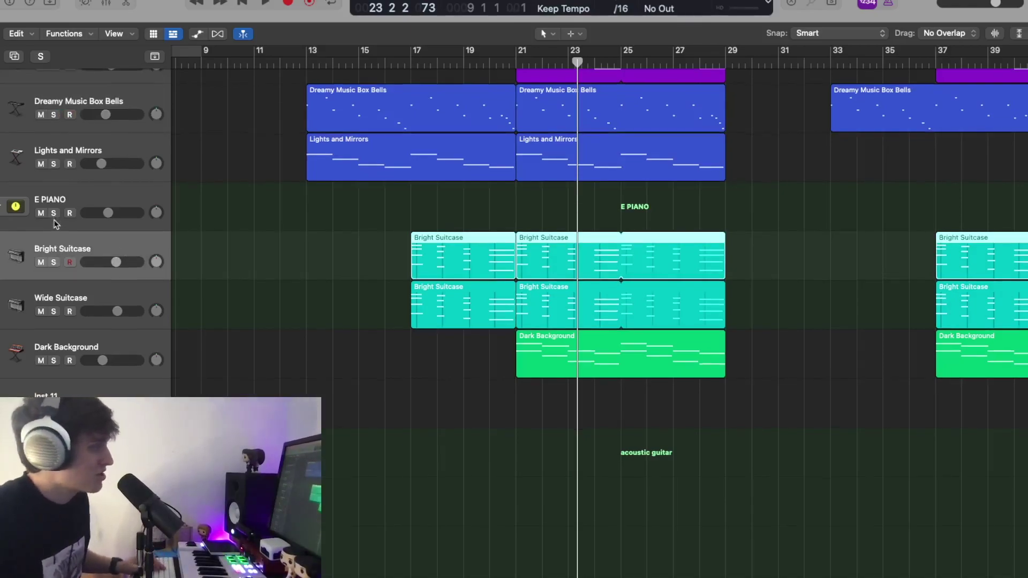
pyautogui.scroll(-1, 68, 213)
pyautogui.moveTo(54, 210); pyautogui.dragTo(67, 348)
pyautogui.click(60, 357)
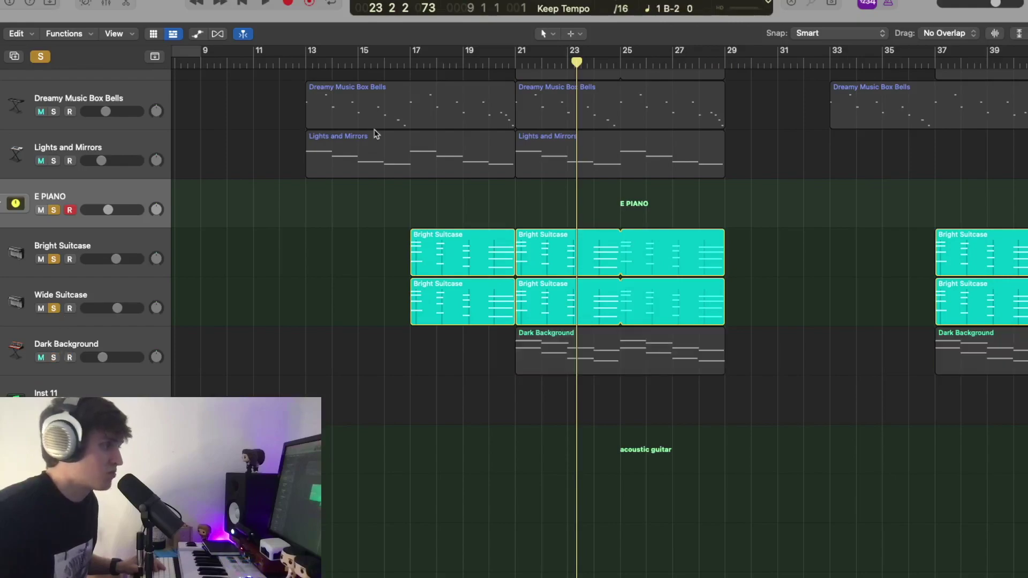
# Play the Suitcase tracks from bar 21, then show Bright Suitcase's patch in the sound library
pyautogui.click(514, 61)
pyautogui.press('space')
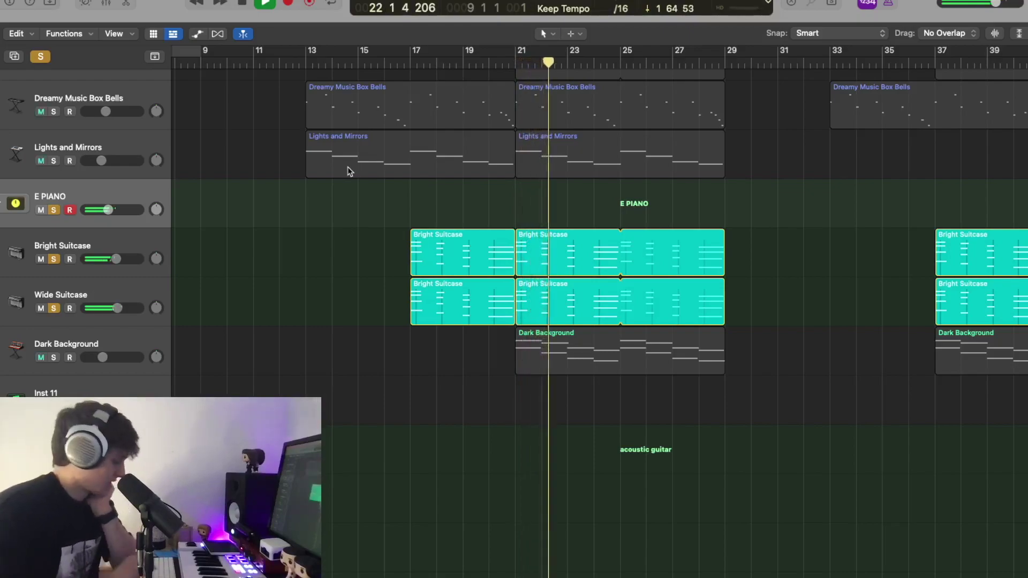
pyautogui.press('space')
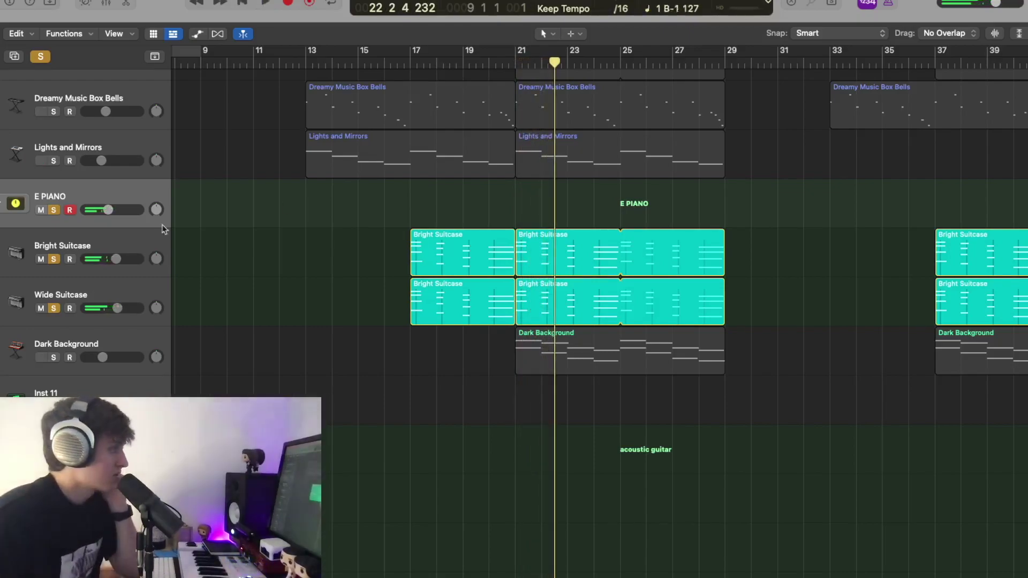
pyautogui.click(108, 236)
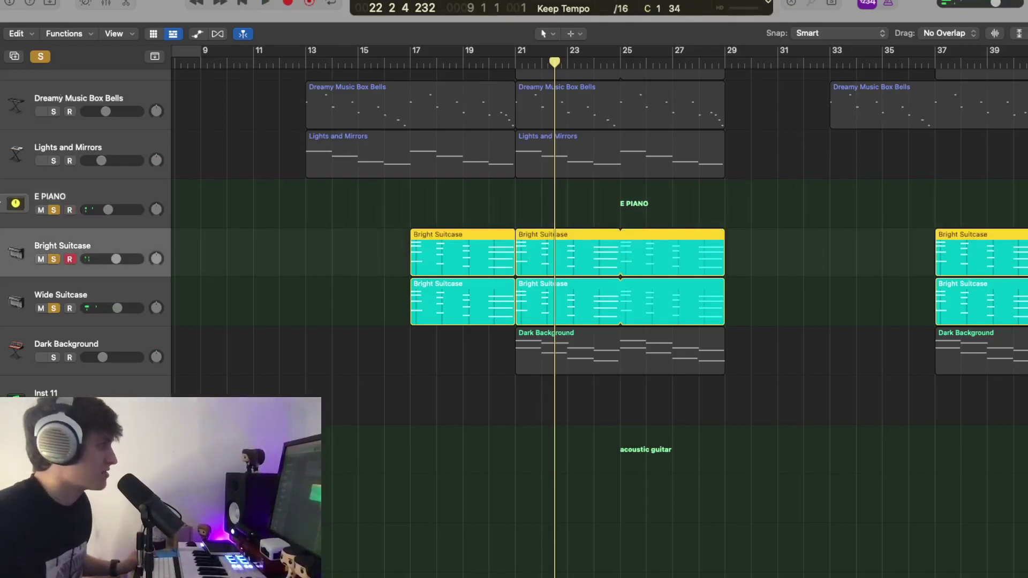
pyautogui.press('y')
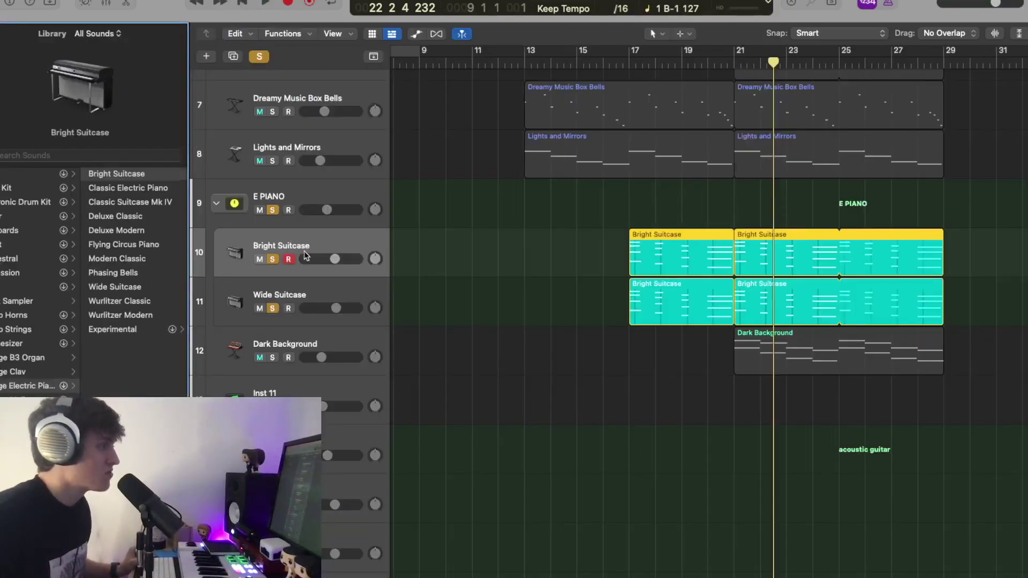
# View Wide Suitcase's sound, unsolo both Suitcase tracks, and solo Dark Background
pyautogui.click(329, 298)
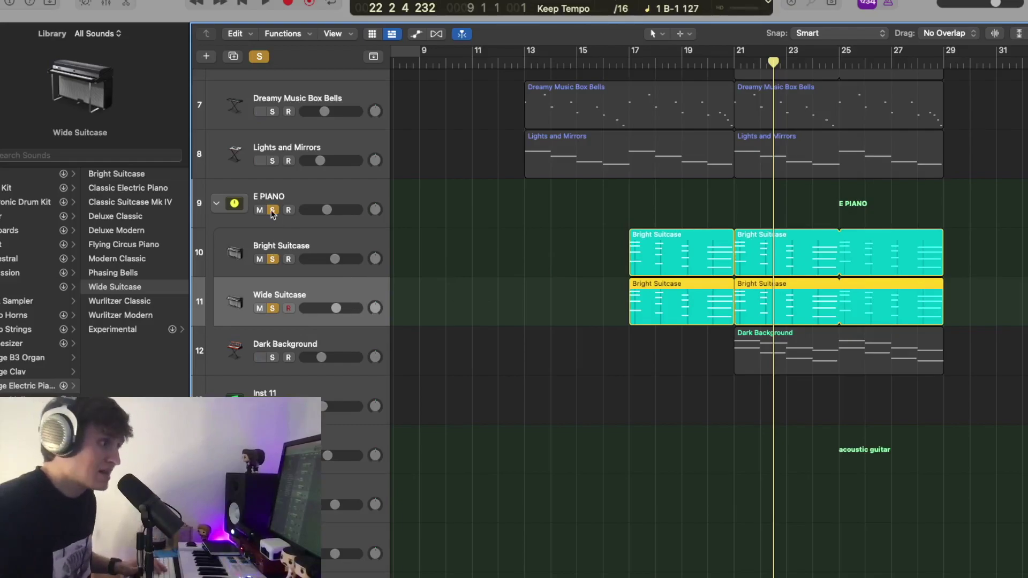
pyautogui.click(272, 258)
pyautogui.click(273, 308)
pyautogui.click(273, 357)
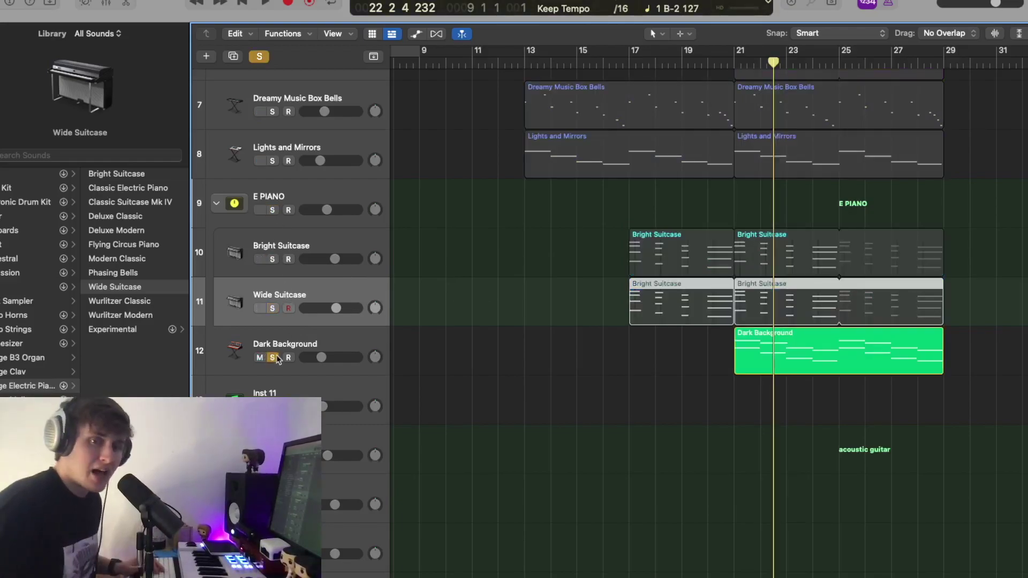
# Add the E PIANO stack to Dark Background's solo, play from bar 21, and zoom out
pyautogui.click(343, 346)
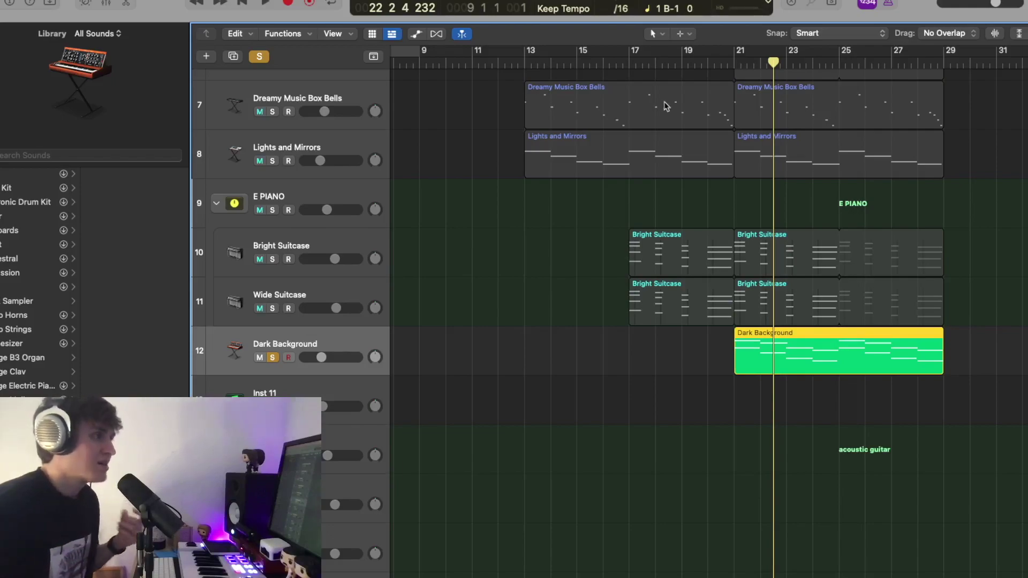
pyautogui.click(734, 63)
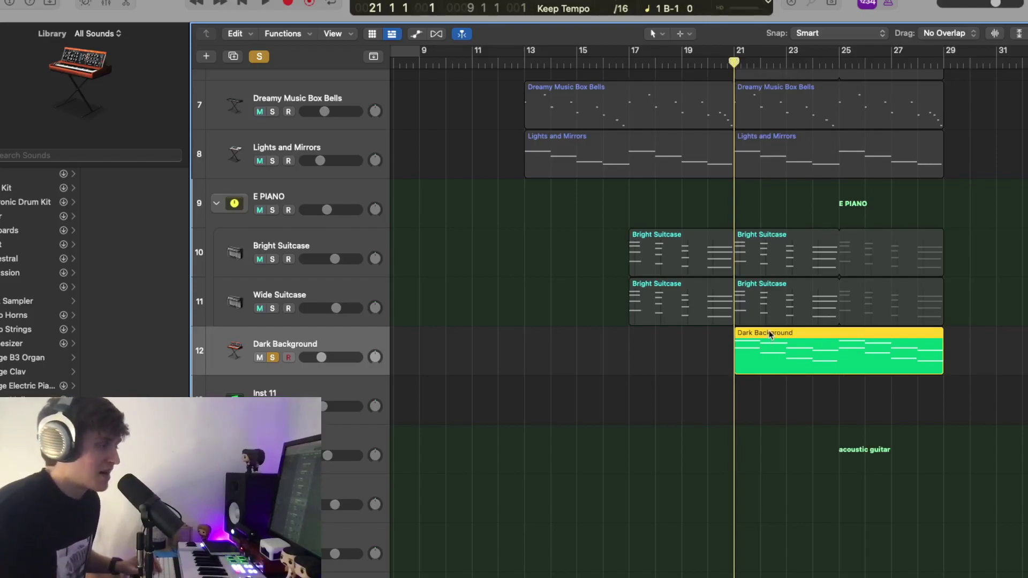
pyautogui.moveTo(273, 309); pyautogui.dragTo(272, 210)
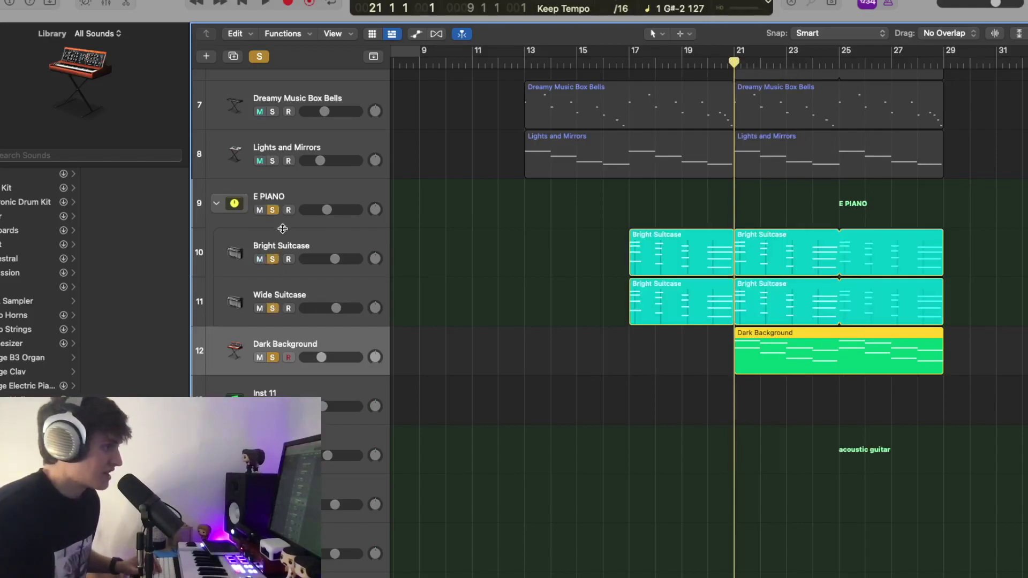
pyautogui.press('space')
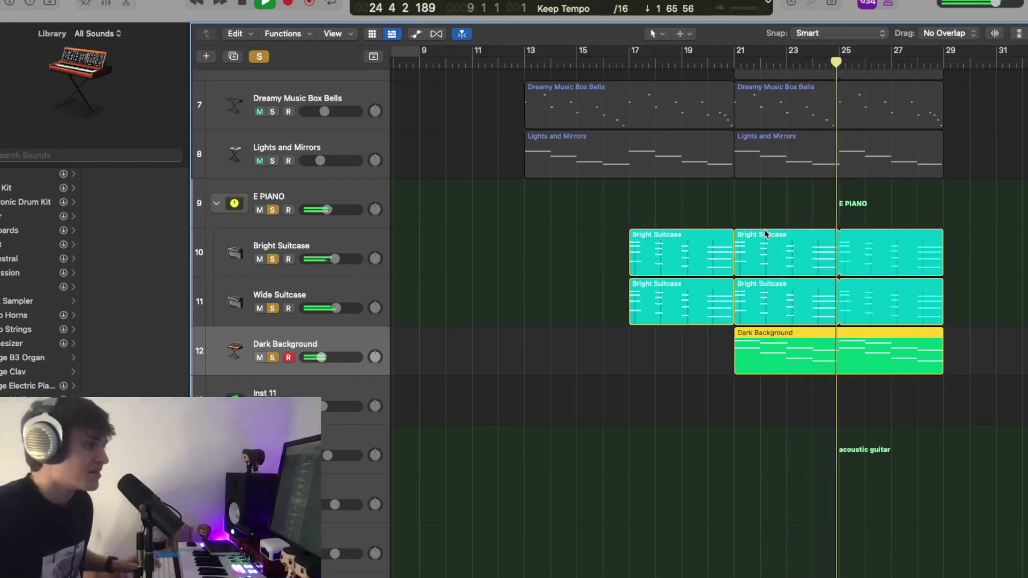
pyautogui.press('space')
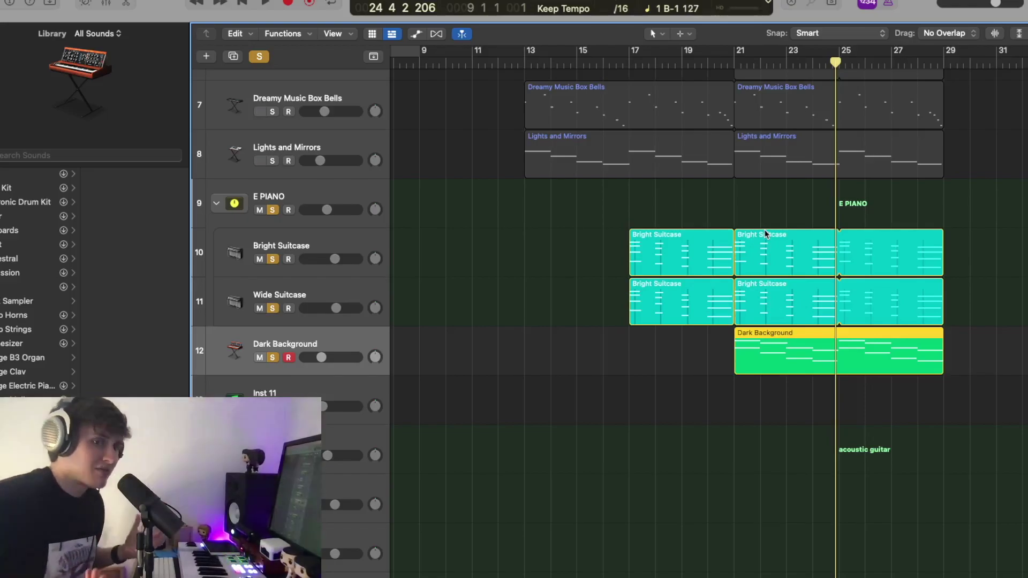
pyautogui.press('z')
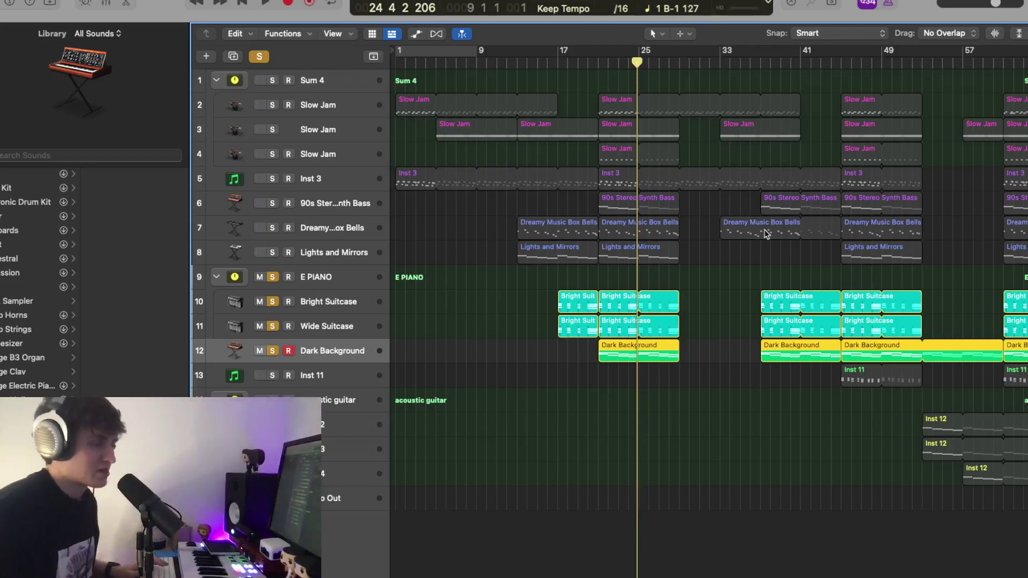
# Clear all solos, solo Inst 11, play from bar 45, and zoom in on bars 37–52
pyautogui.click(272, 276)
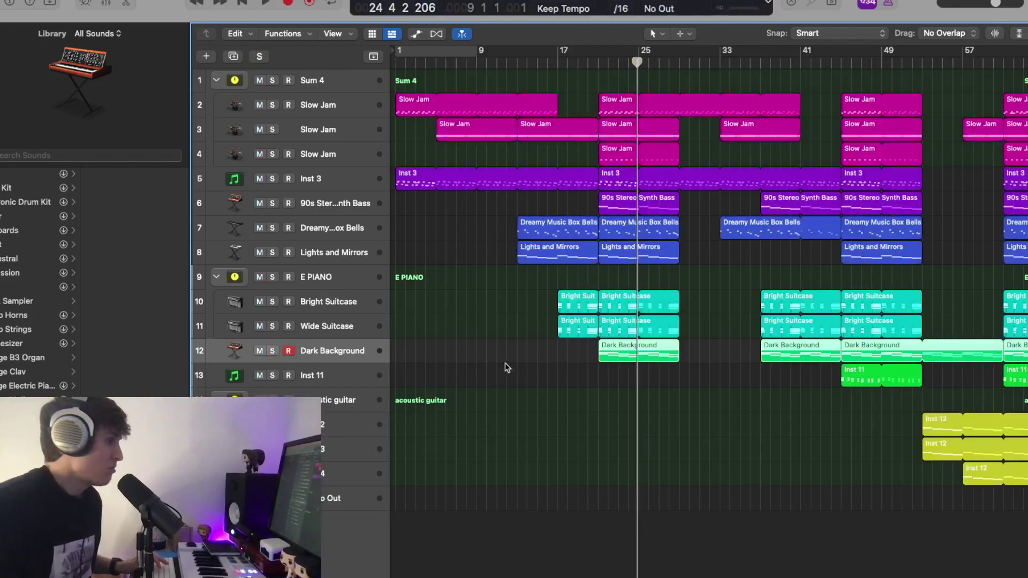
pyautogui.click(273, 376)
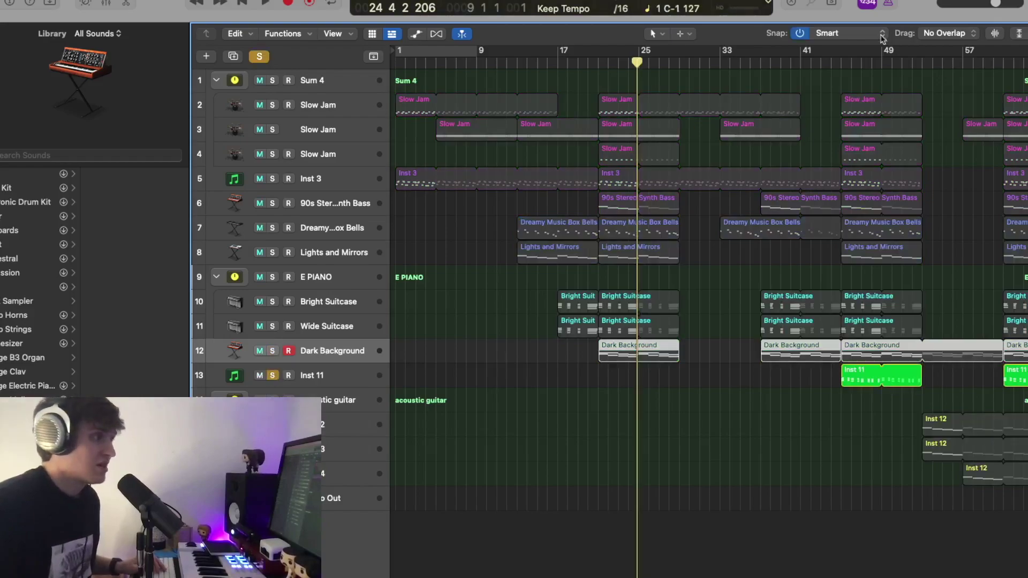
pyautogui.click(842, 63)
pyautogui.press('space')
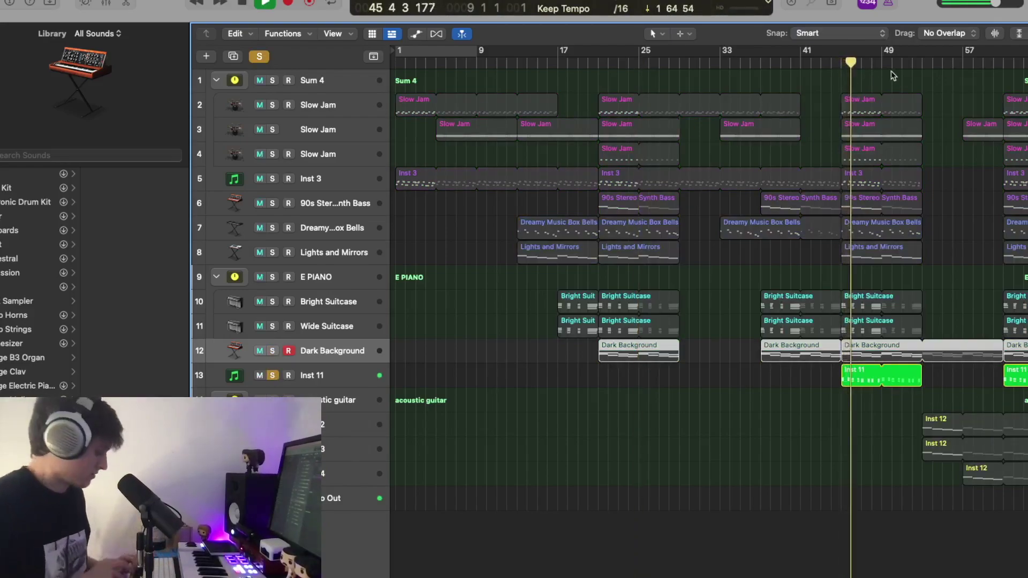
pyautogui.press('super+Down')
pyautogui.press('super+Down')
pyautogui.press('super+Right')
pyautogui.press('super+Right')
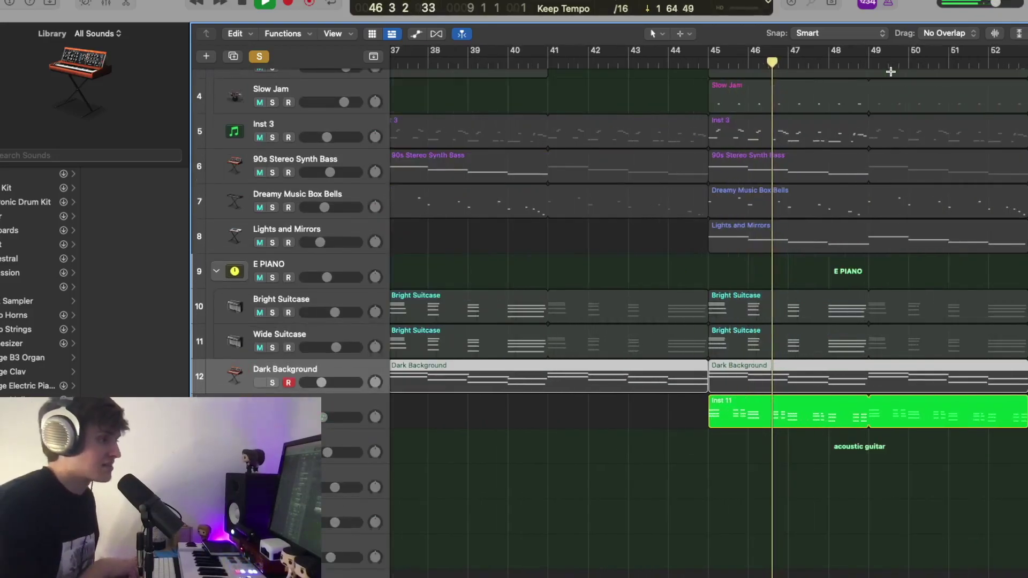
pyautogui.press('super+Down')
pyautogui.press('super+Down')
pyautogui.press('super+Down')
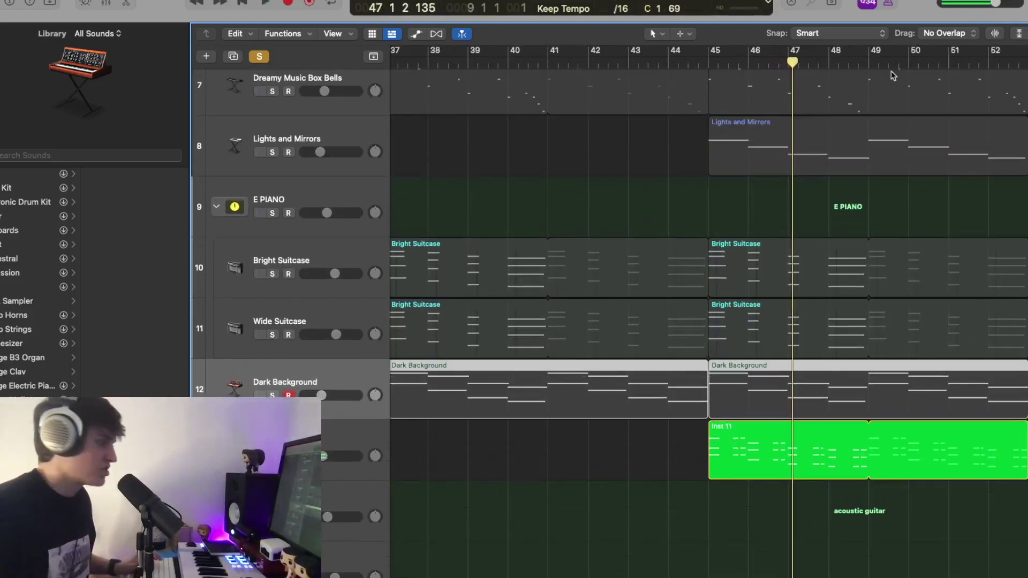
pyautogui.click(340, 435)
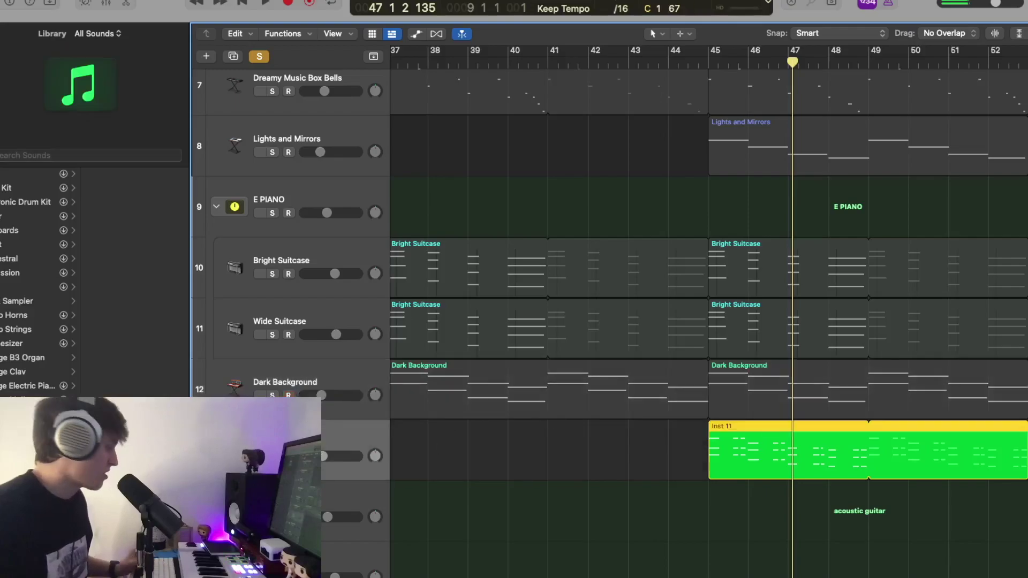
pyautogui.press('x')
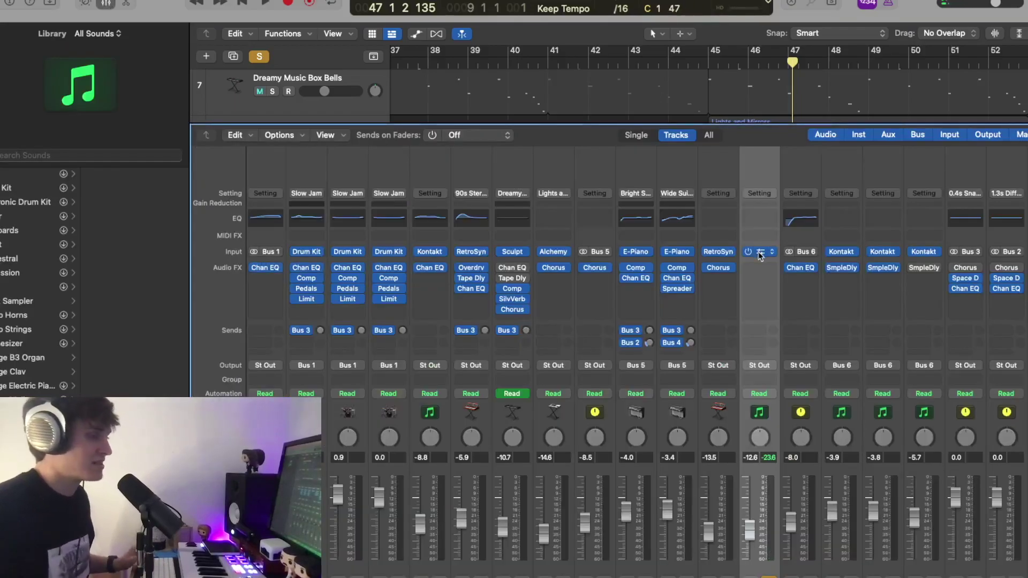
pyautogui.click(760, 254)
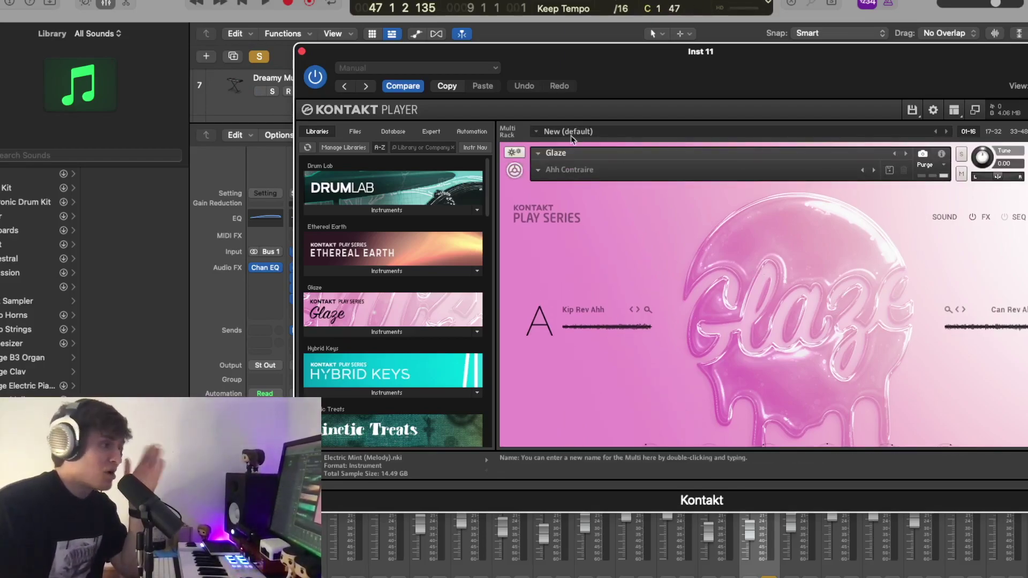
pyautogui.click(302, 52)
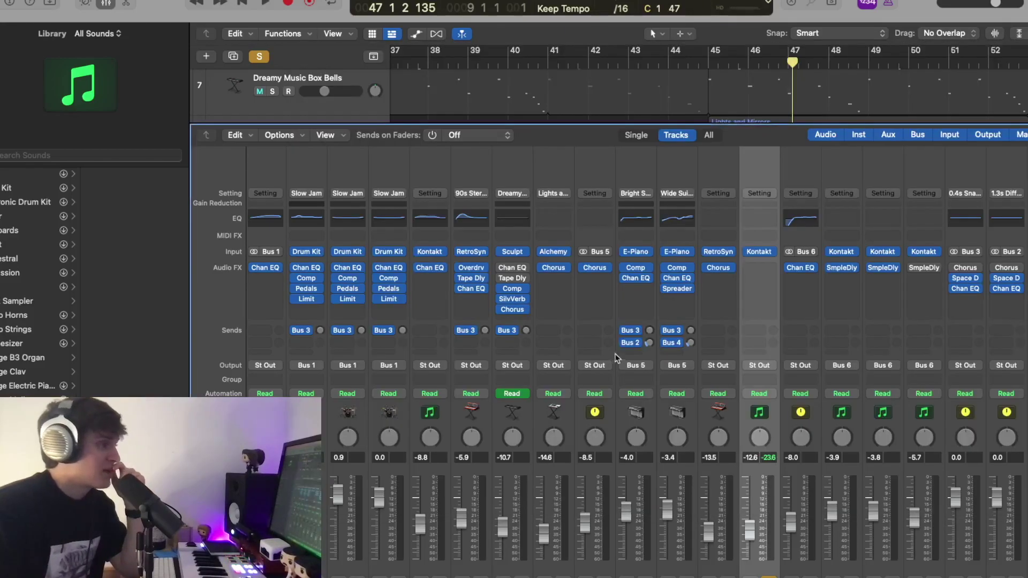
pyautogui.click(106, 4)
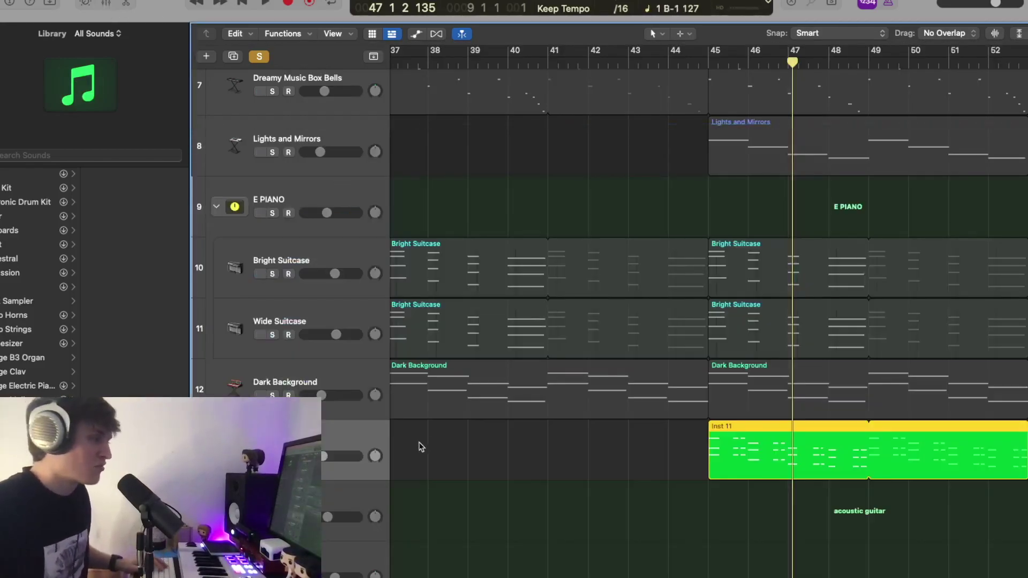
# Play from bar 47, then stop and unsolo the Inst 11 track
pyautogui.press('space')
pyautogui.hscroll(5, 523, 458)
pyautogui.scroll(-2, 523, 458)
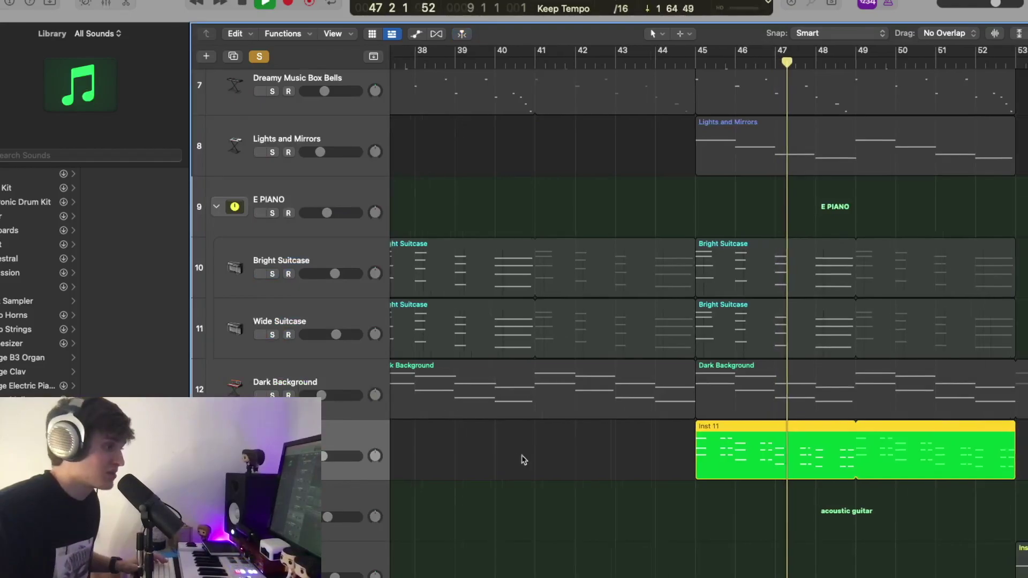
pyautogui.hscroll(3, 523, 454)
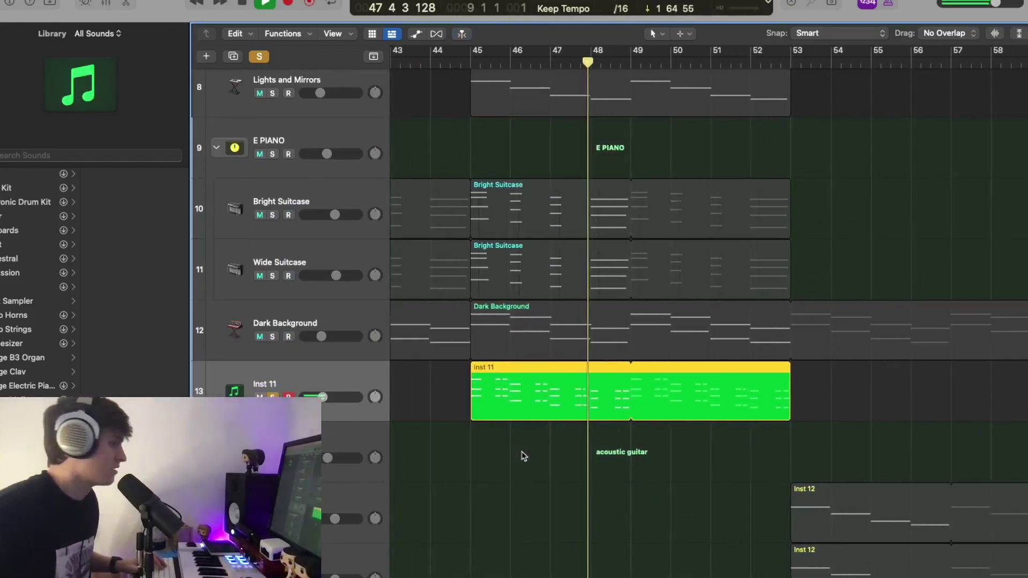
pyautogui.scroll(-1, 498, 429)
pyautogui.press('space')
pyautogui.scroll(-1, 498, 430)
pyautogui.click(272, 291)
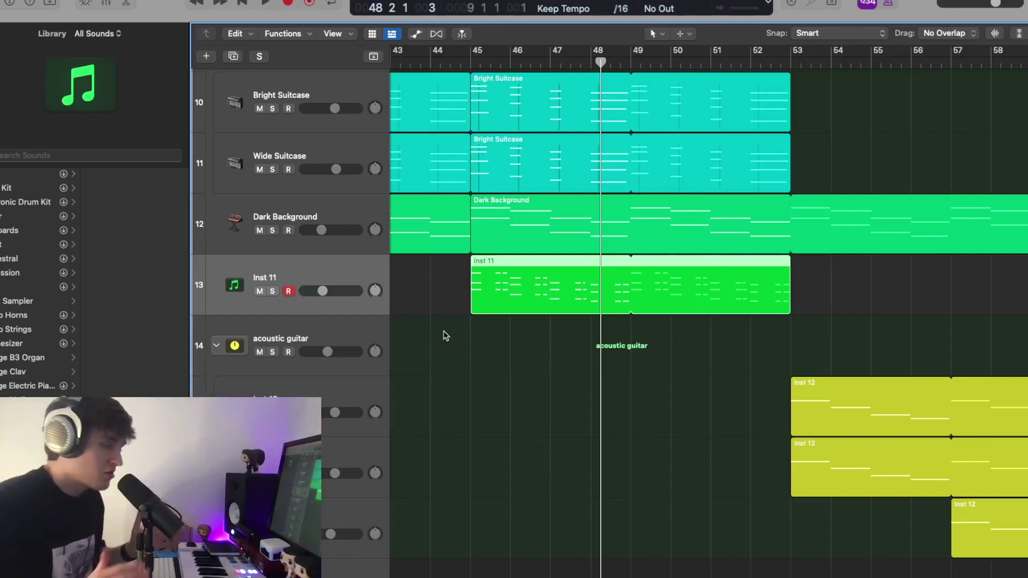
# Check Inst 12's Kontakt Strummed Acoustic 2 guitar in the mixer, then solo Inst 12
pyautogui.hscroll(7, 445, 335)
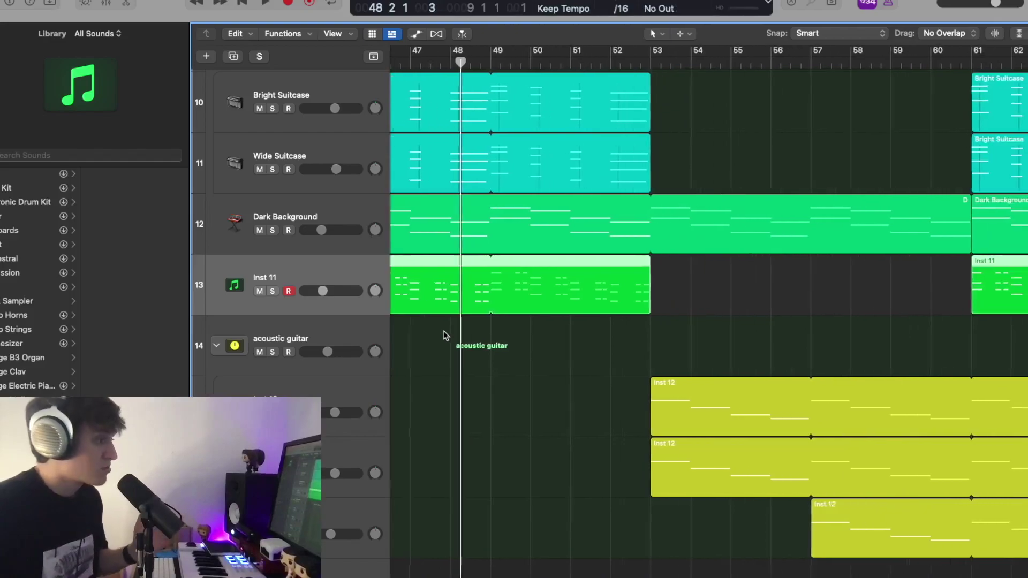
pyautogui.hscroll(1, 418, 371)
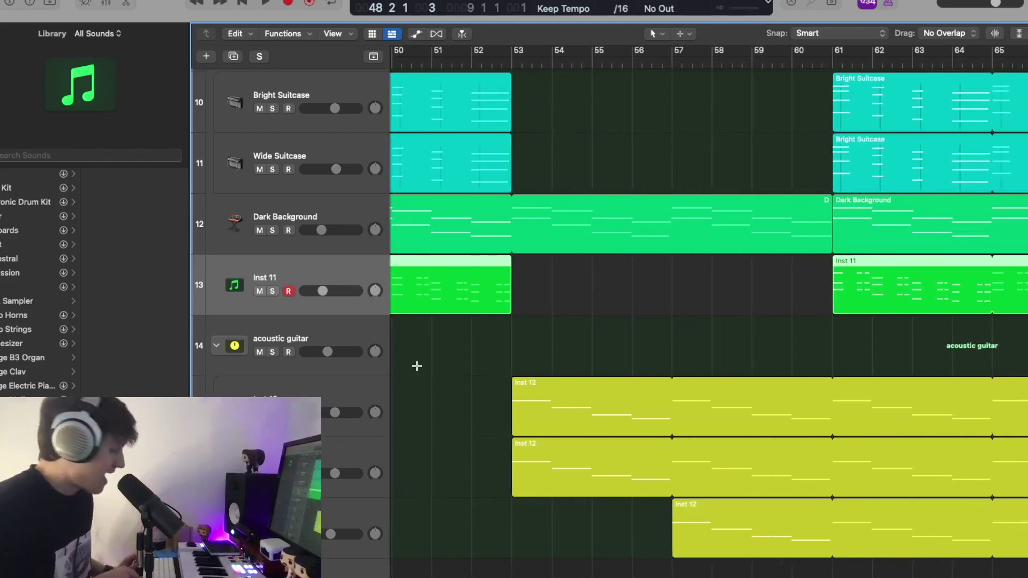
pyautogui.scroll(3, 417, 366)
pyautogui.scroll(-5, 417, 366)
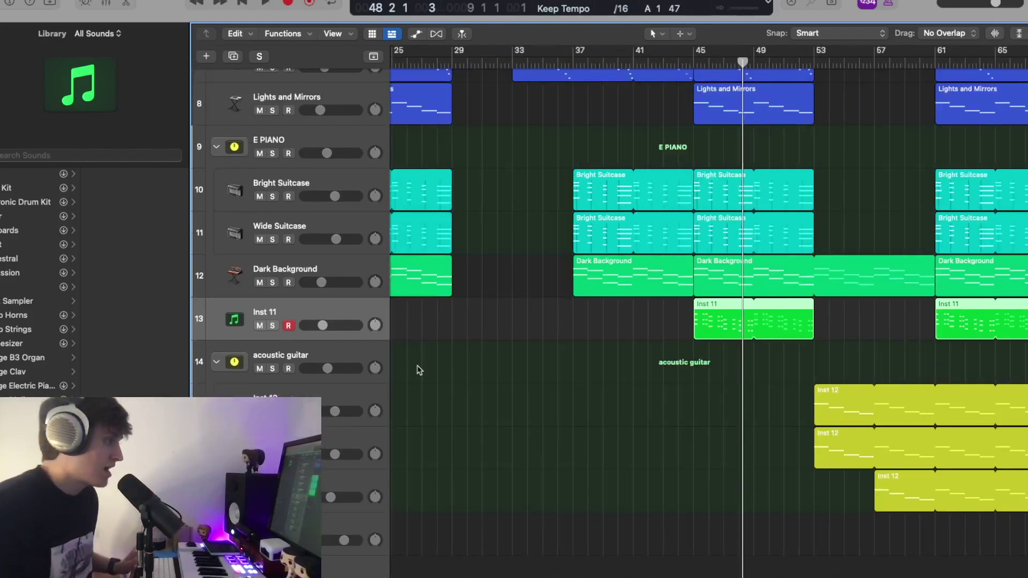
pyautogui.click(324, 360)
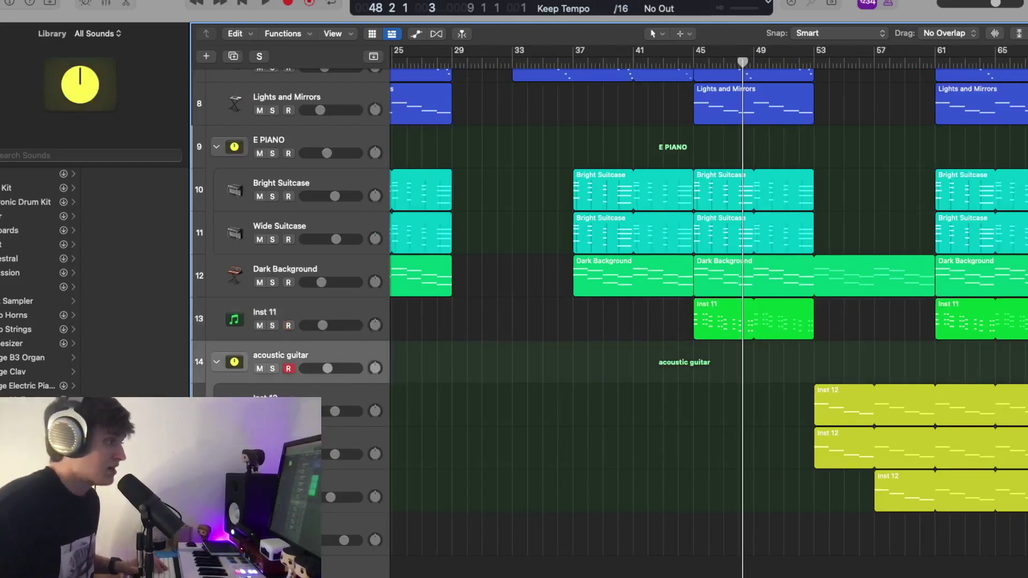
pyautogui.press('Down')
pyautogui.press('x')
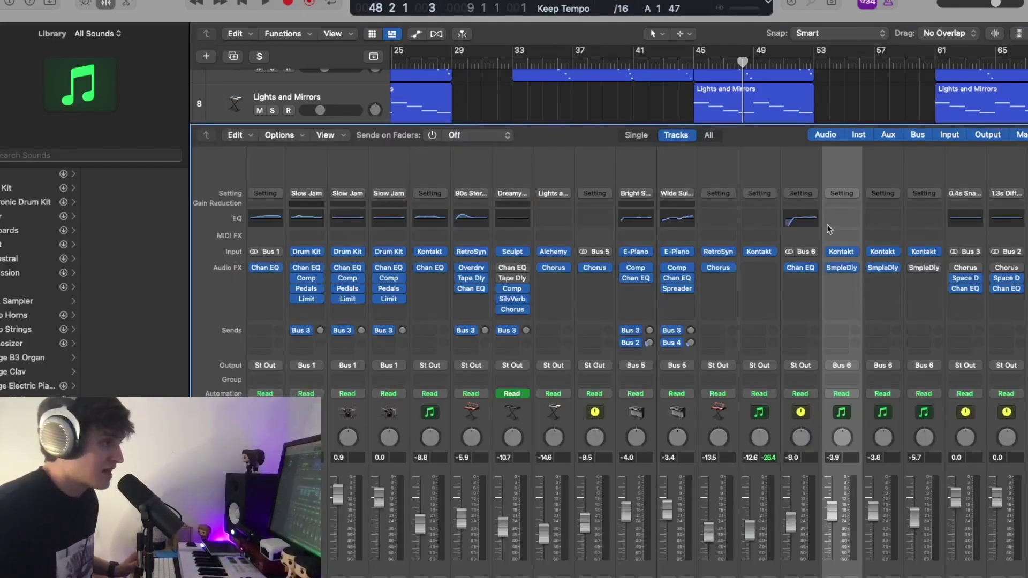
pyautogui.click(846, 254)
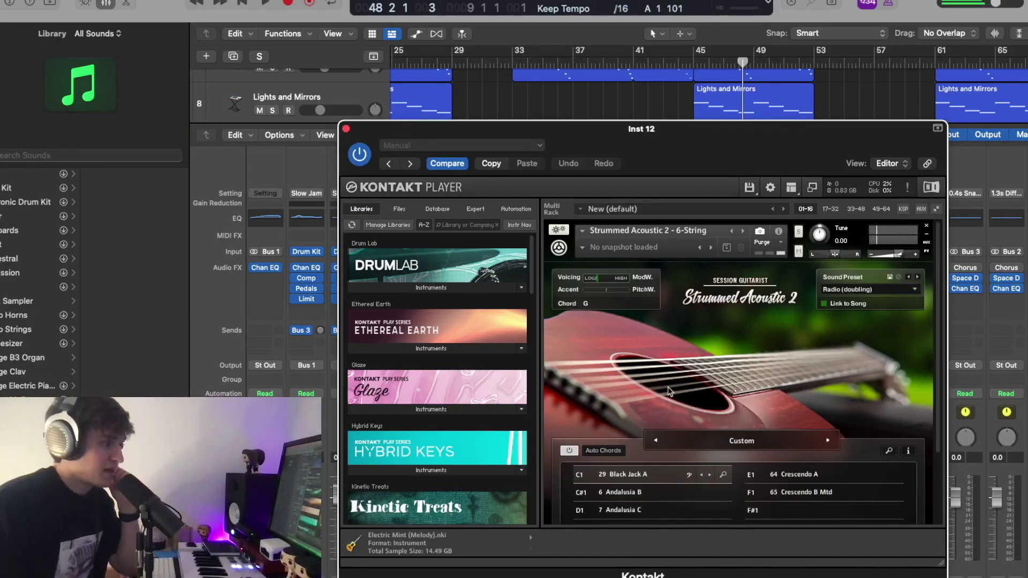
pyautogui.click(348, 130)
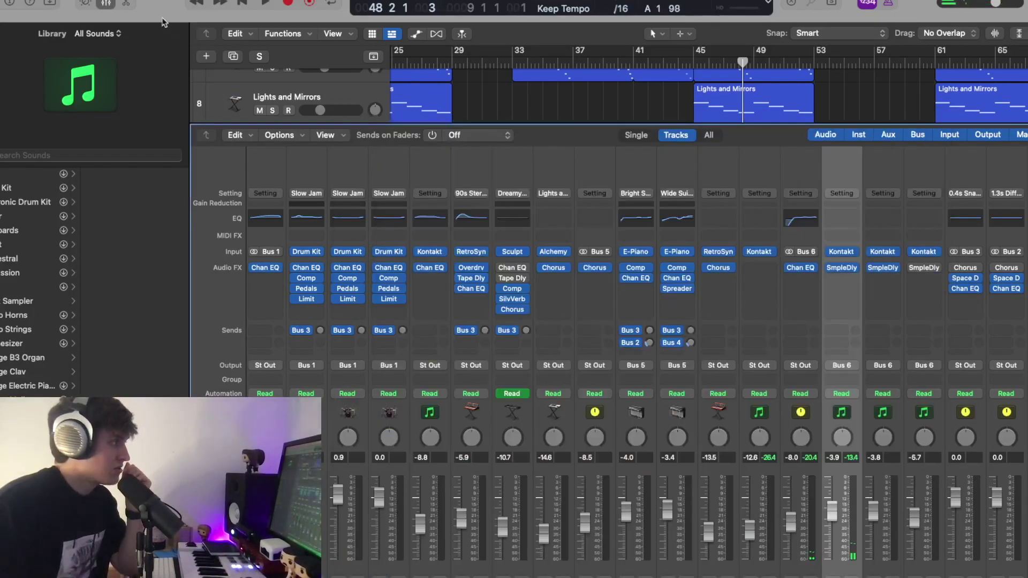
pyautogui.press('x')
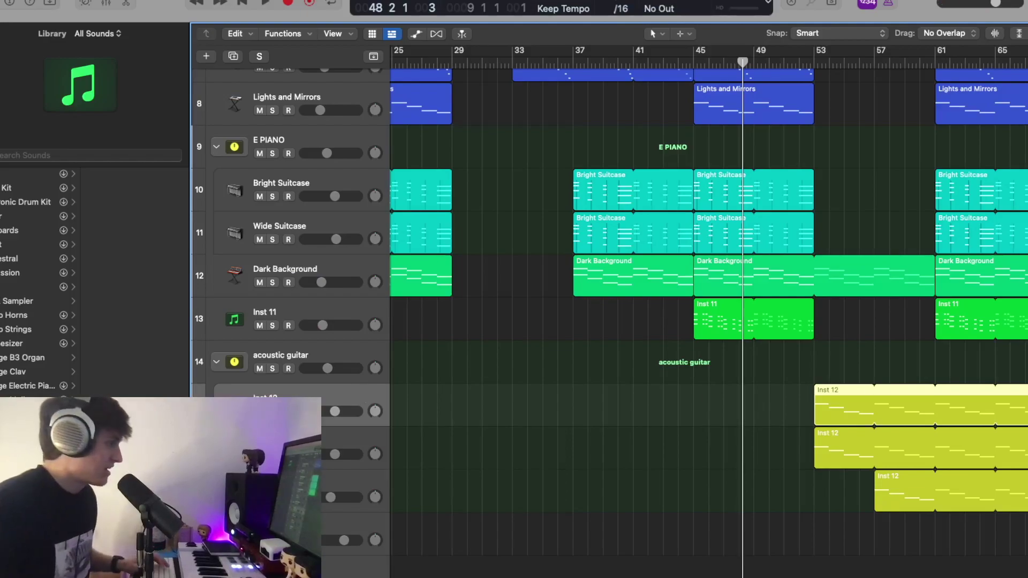
pyautogui.press('s')
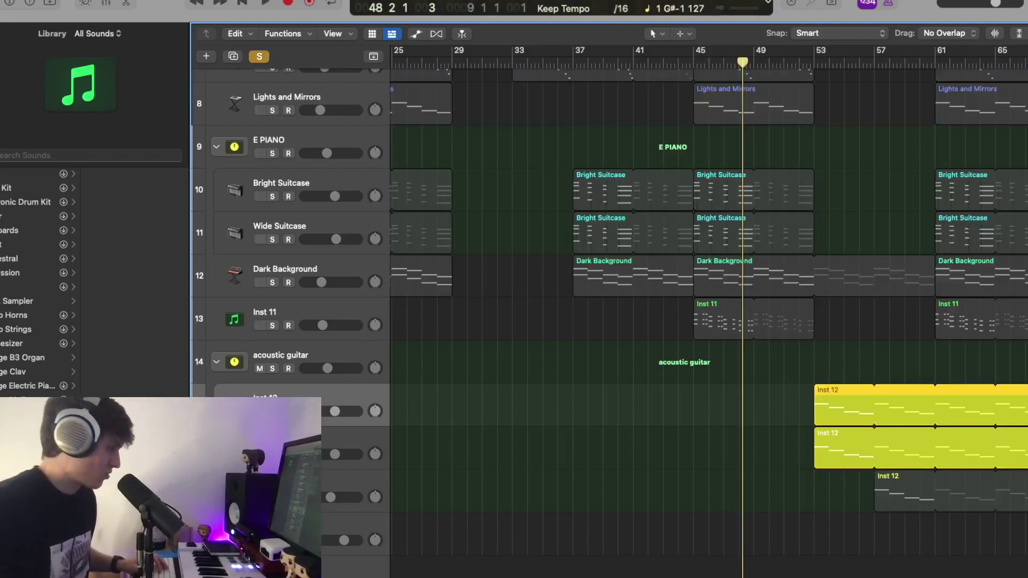
# Add the third Inst 12 guitar layer to the solo and loop bars 57–61
pyautogui.click(272, 497)
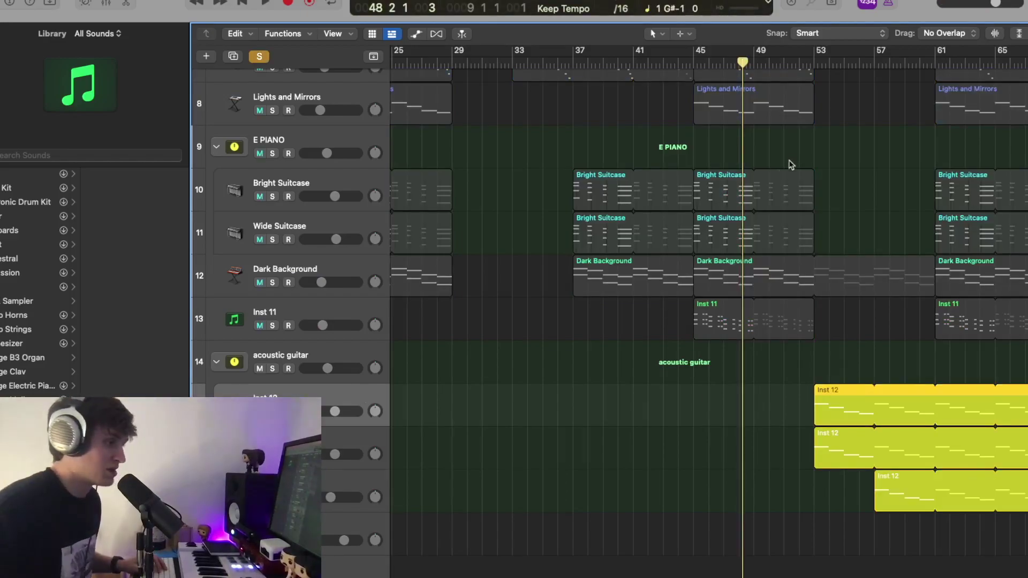
pyautogui.click(874, 62)
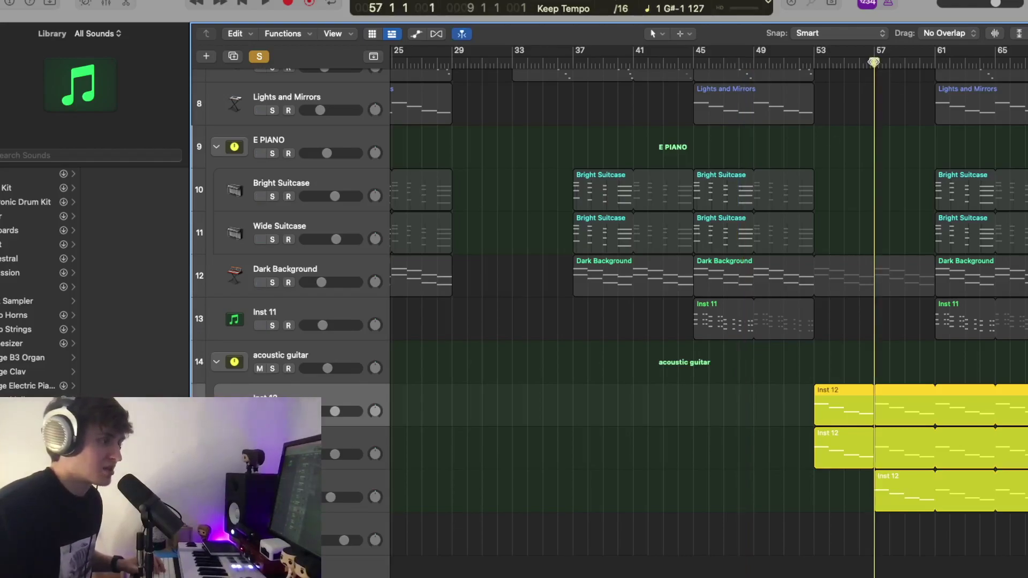
pyautogui.moveTo(878, 51); pyautogui.dragTo(937, 54)
pyautogui.press('space')
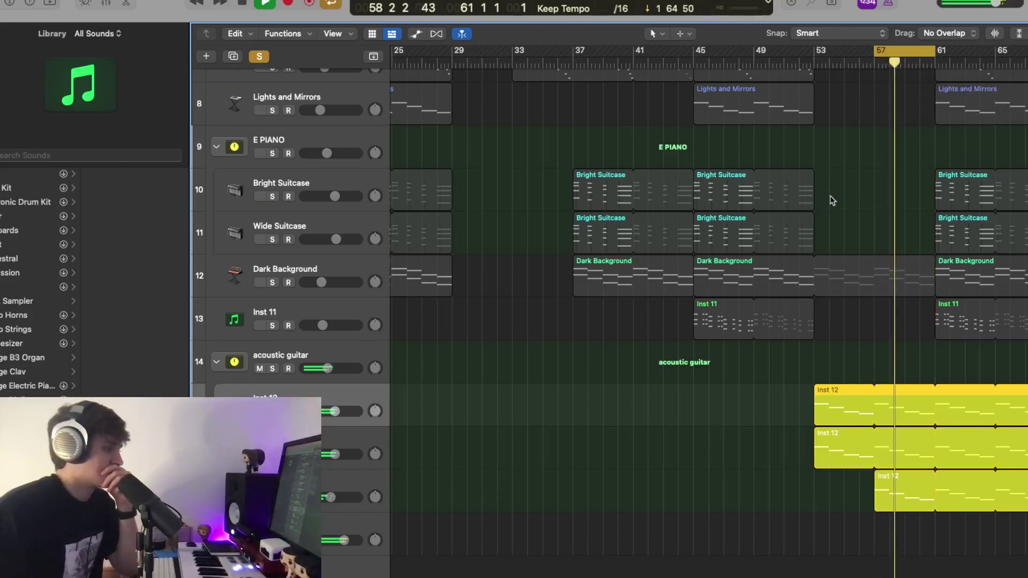
pyautogui.press('space')
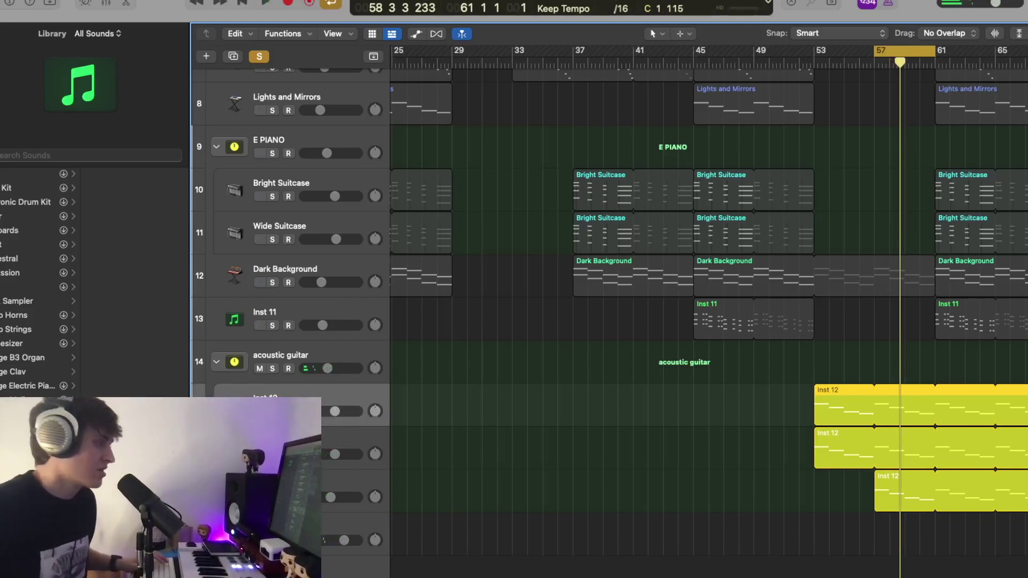
# Mute and unmute the Inst 12 guitar layers one by one to compare them in the loop
pyautogui.hotkey('ctrl', 'm')
pyautogui.hotkey('ctrl', 'm')
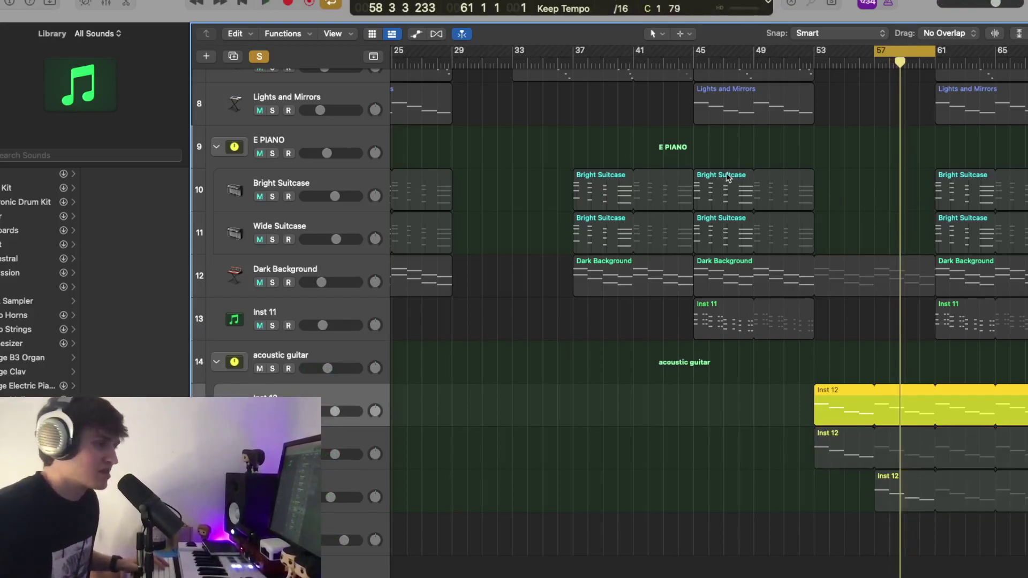
pyautogui.press('space')
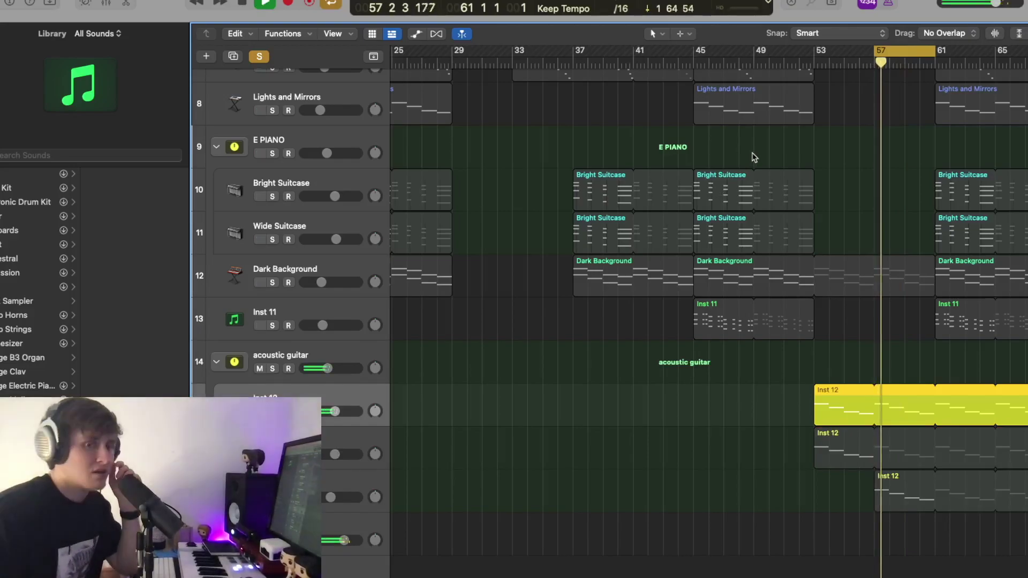
pyautogui.hotkey('ctrl', 'm')
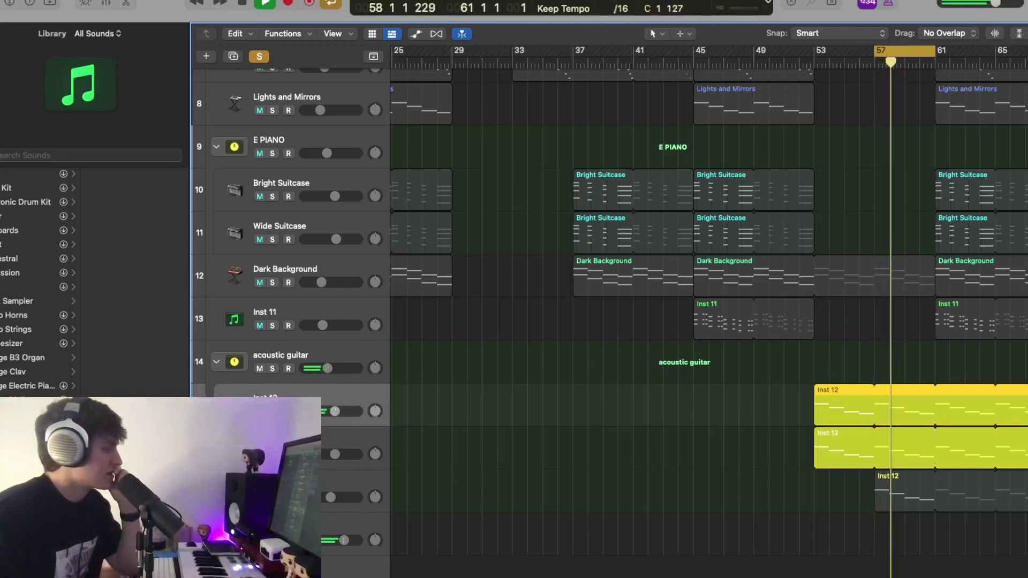
pyautogui.hotkey('ctrl', 'm')
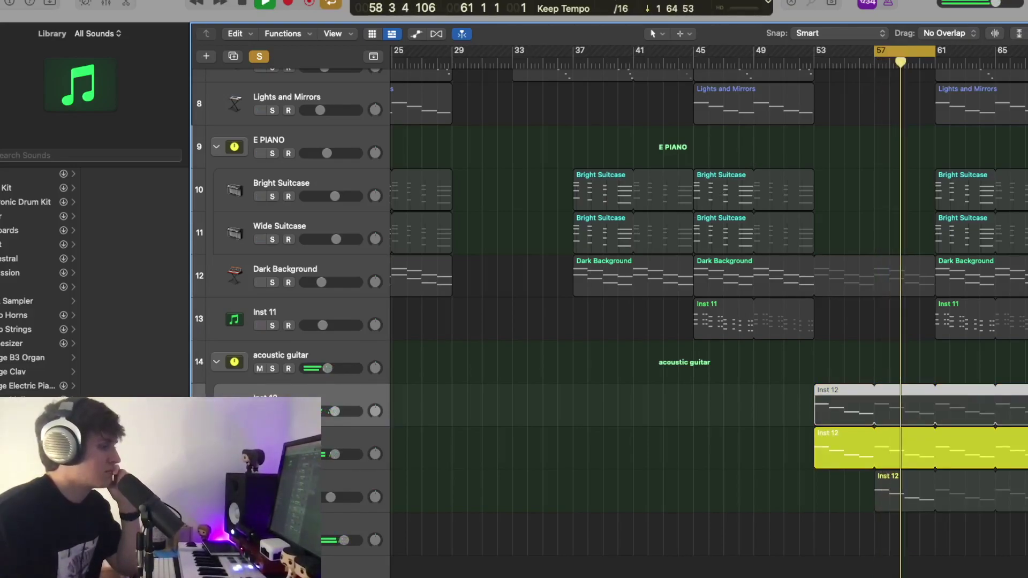
pyautogui.click(943, 490)
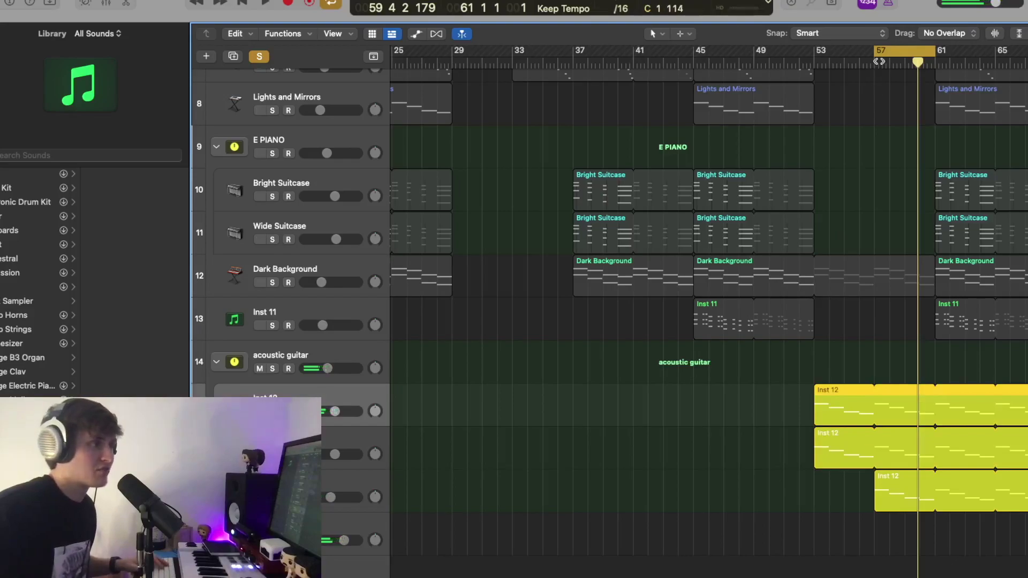
pyautogui.press('space')
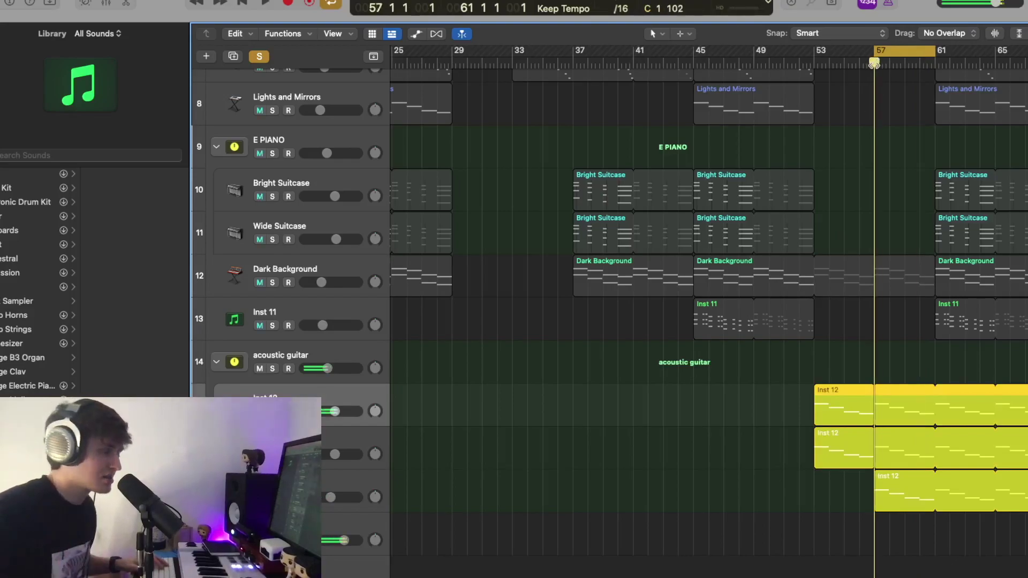
pyautogui.press('space')
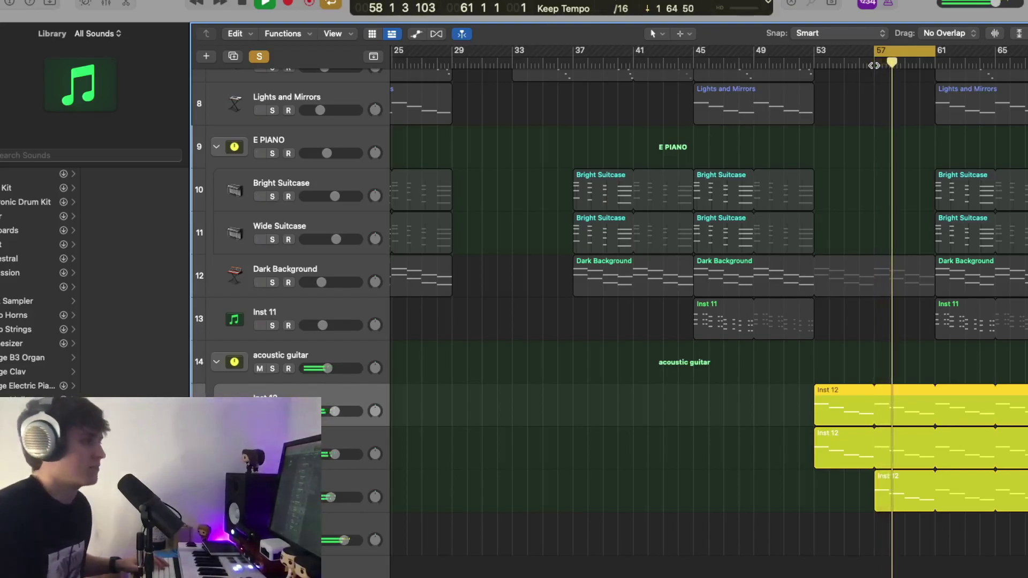
pyautogui.press('space')
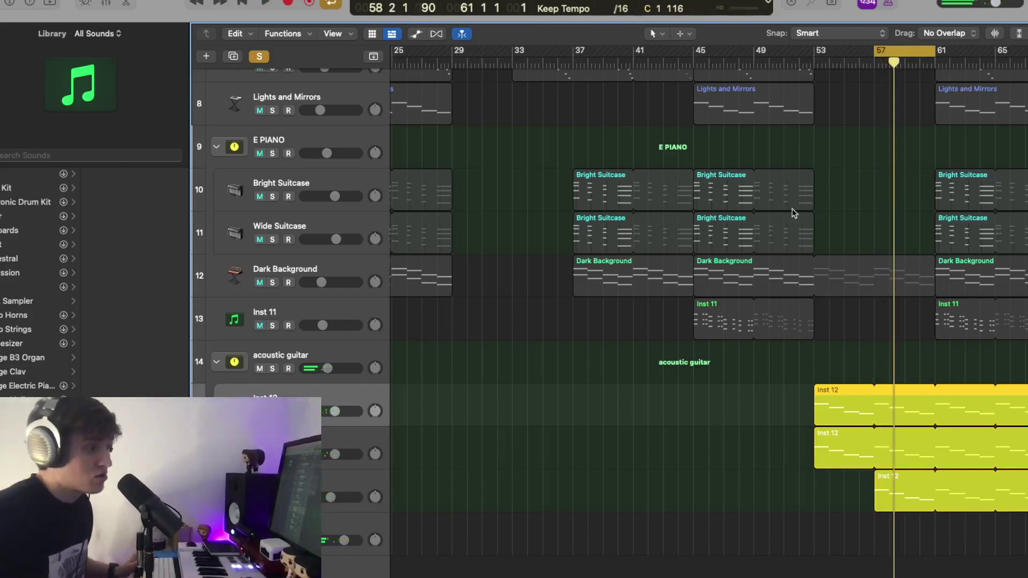
# Inspect Inst 12's Sample Delay (Left 0, Right 474 samples) in the mixer, then close it
pyautogui.press('x')
pyautogui.click(842, 269)
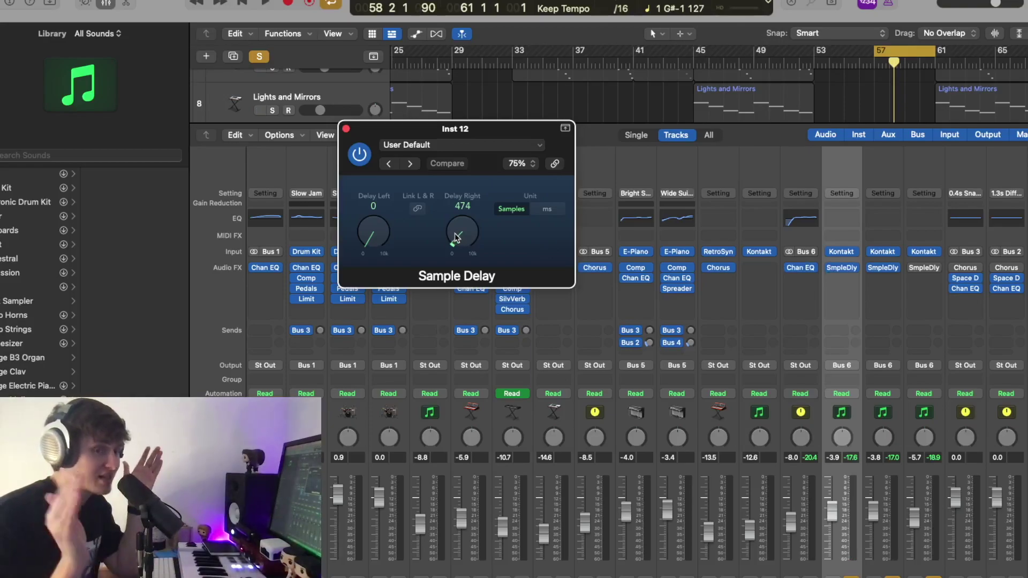
pyautogui.click(346, 129)
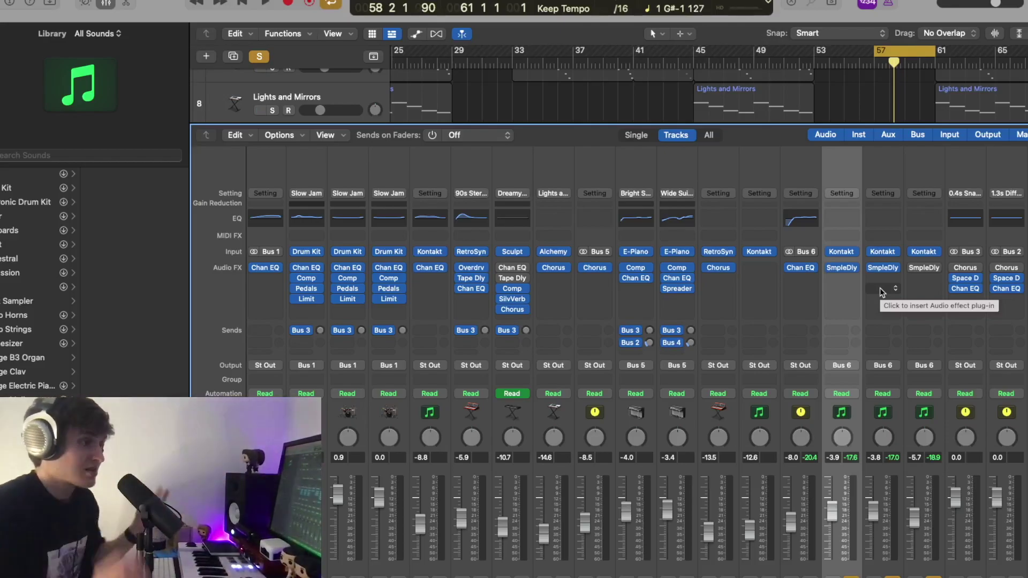
# Enable low-voicing Doubling in Inst 14's Kontakt guitar and turn off all solos
pyautogui.click(929, 255)
pyautogui.scroll(-4, 764, 333)
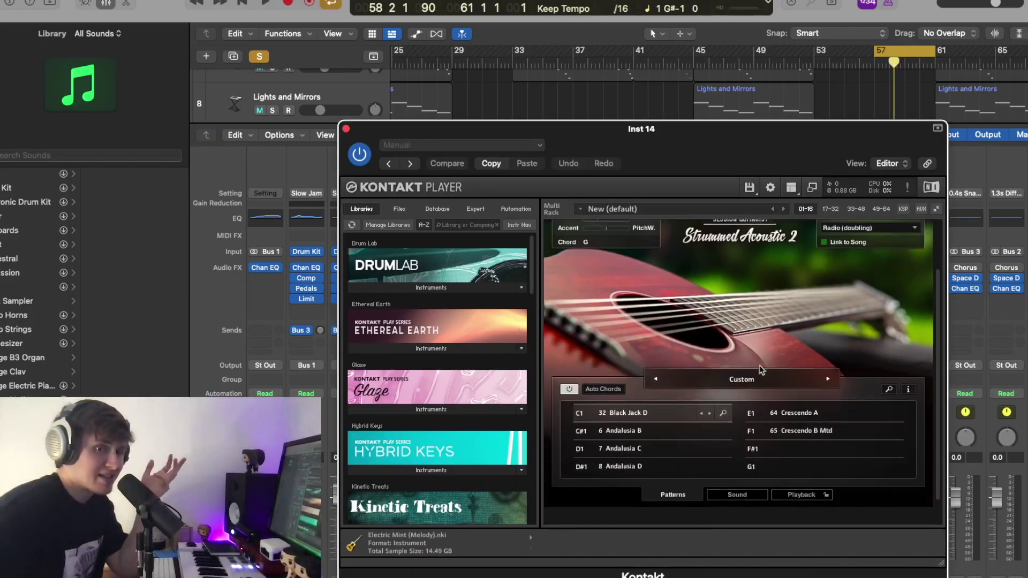
pyautogui.click(738, 467)
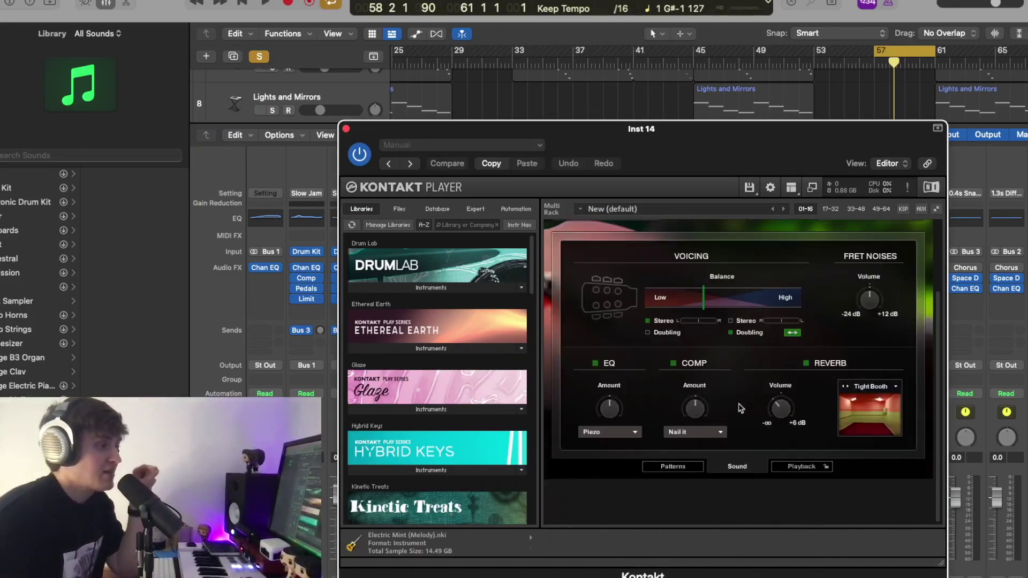
pyautogui.click(648, 333)
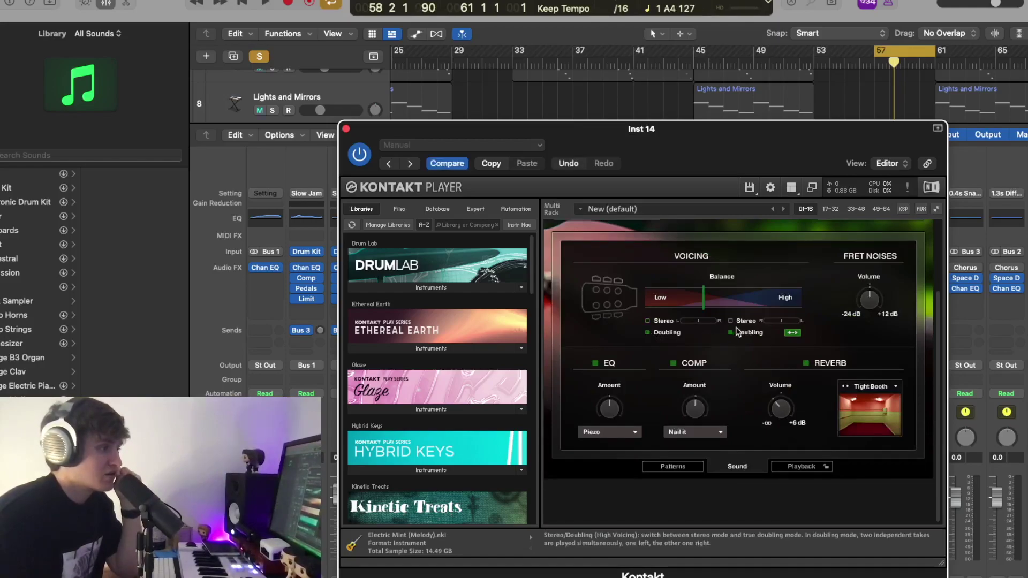
pyautogui.moveTo(347, 137); pyautogui.dragTo(344, 137)
pyautogui.click(343, 128)
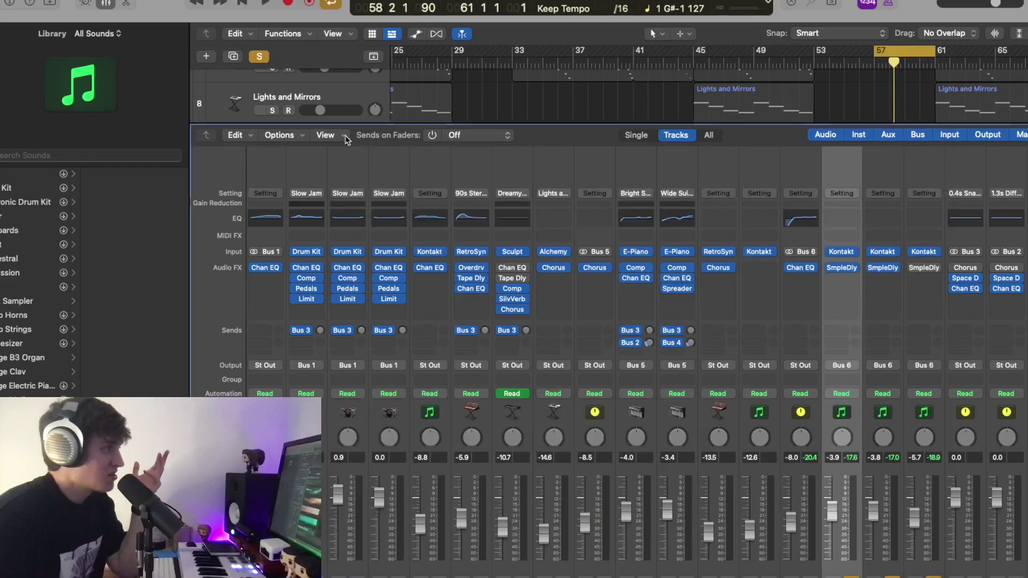
pyautogui.click(259, 57)
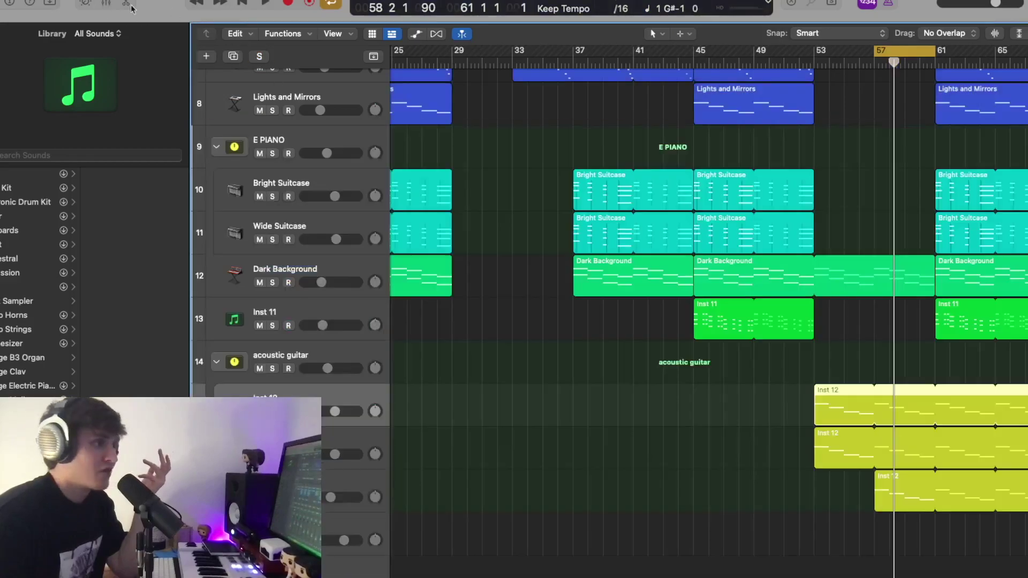
# Close the mixer, switch off the bar 57–61 cycle, and move the playhead to bar 53
pyautogui.press('x')
pyautogui.click(905, 49)
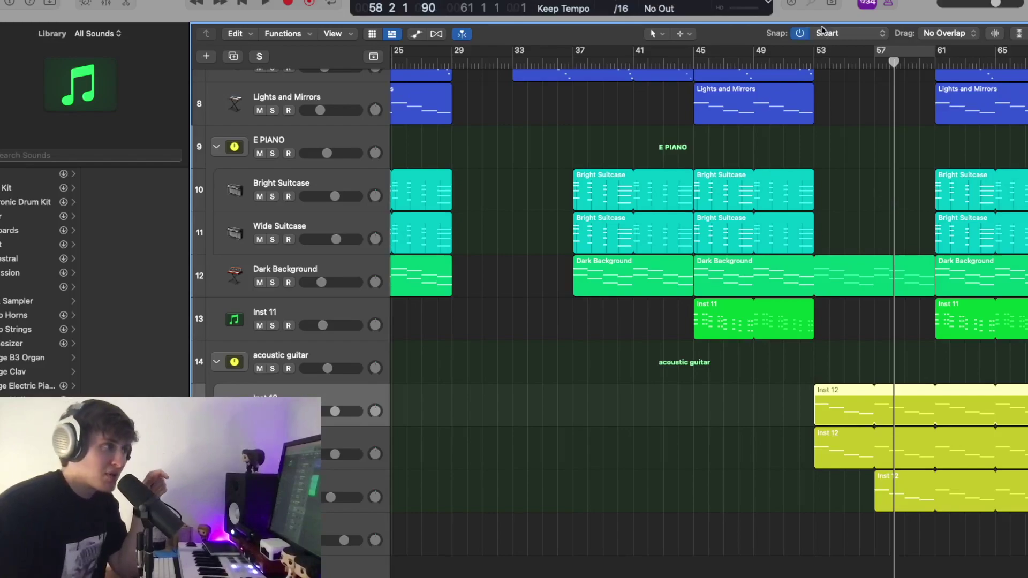
pyautogui.click(815, 58)
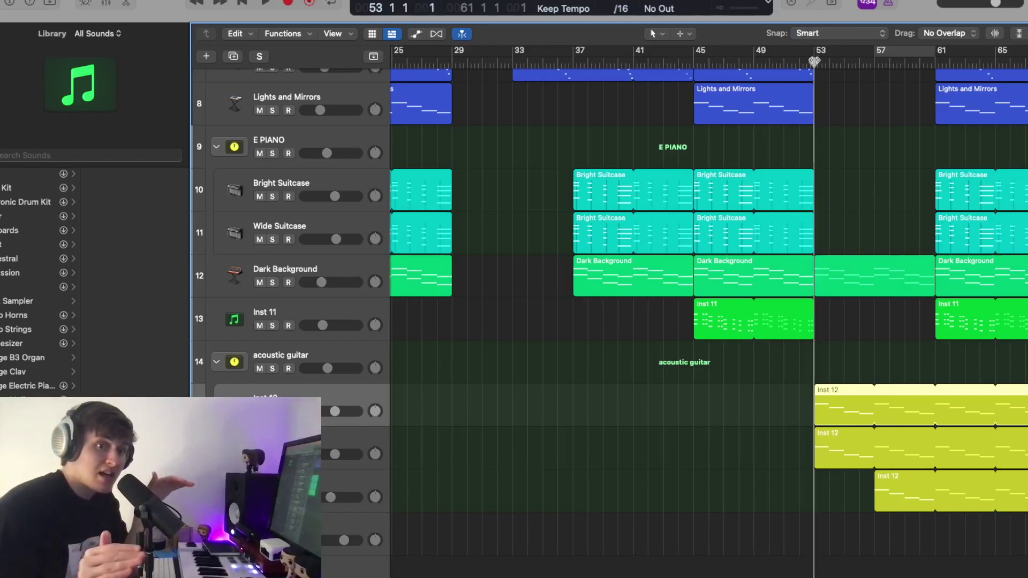